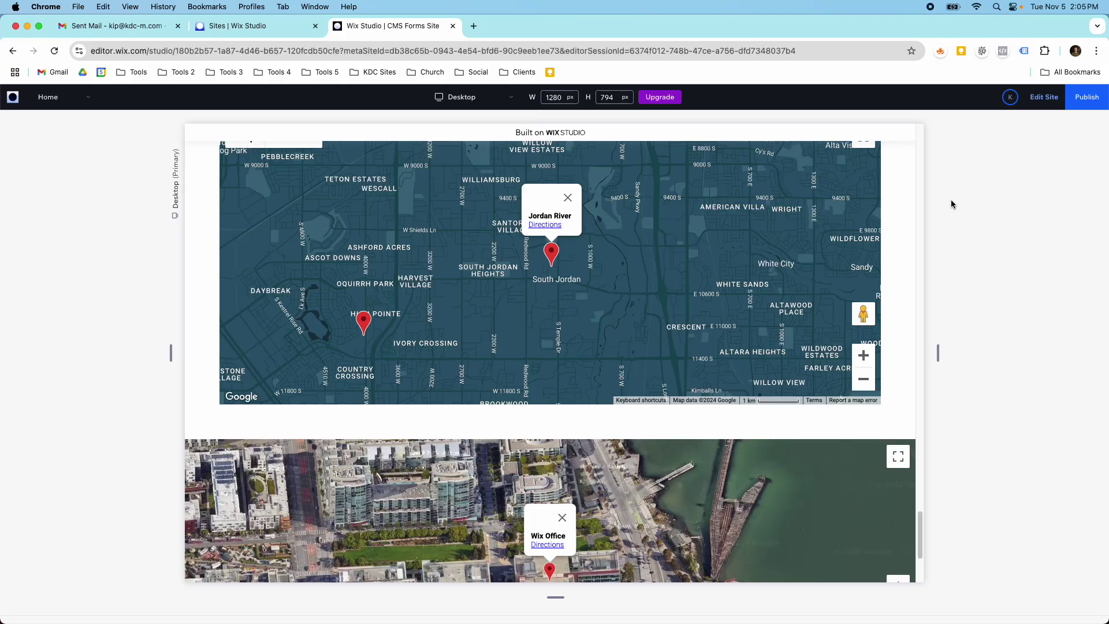
Zoom the preview map out four levels to show more pins
scroll(749, 277, up, 5)
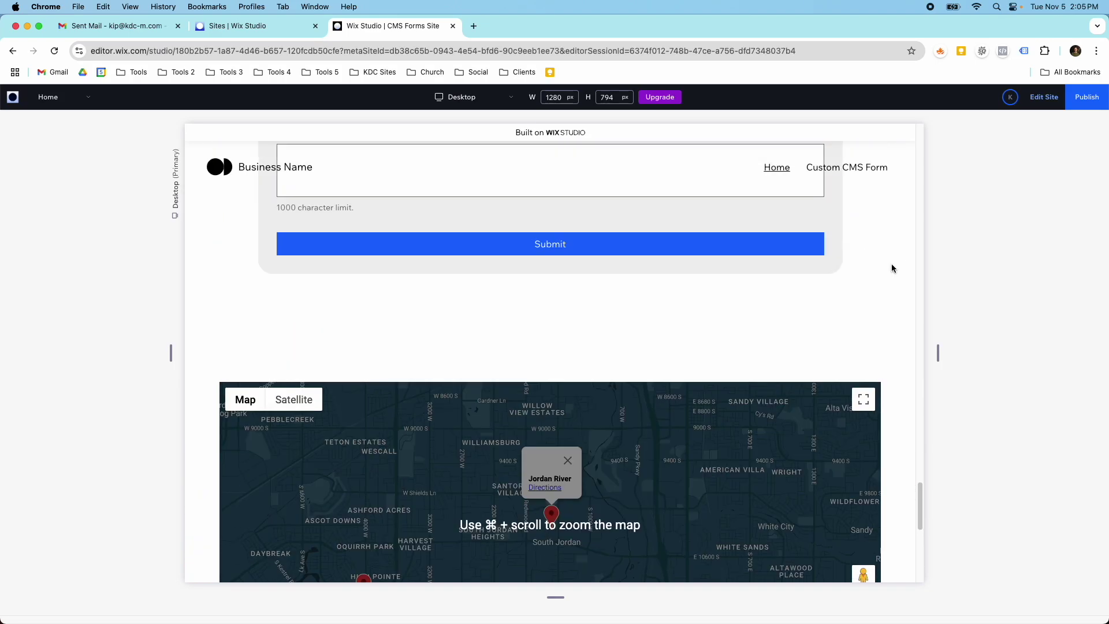
scroll(892, 267, down, 4)
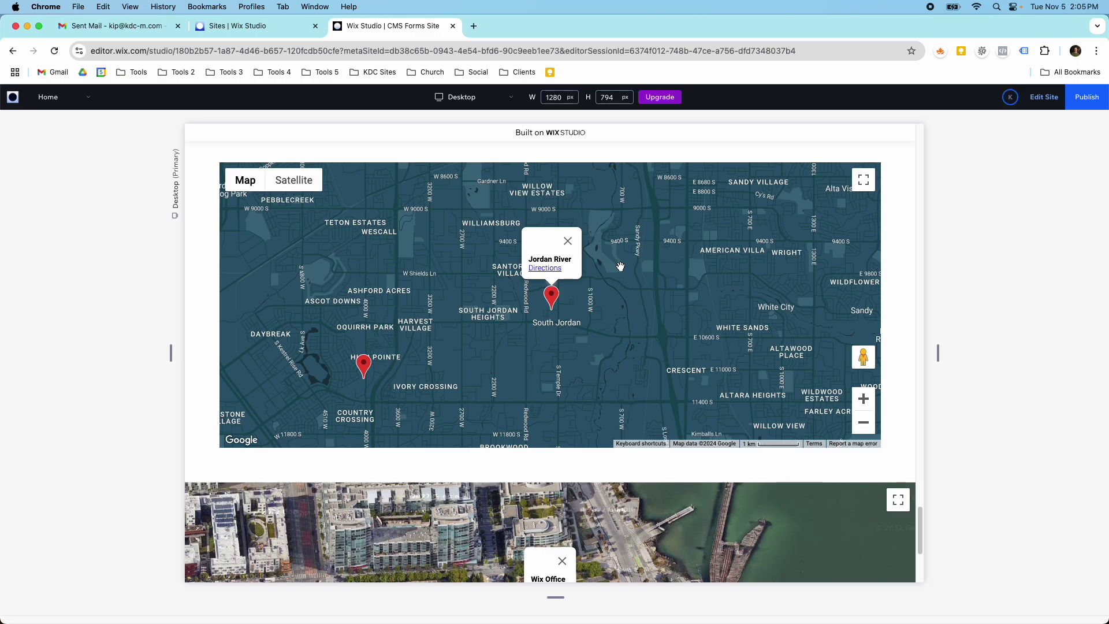
click(862, 426)
click(862, 425)
click(861, 426)
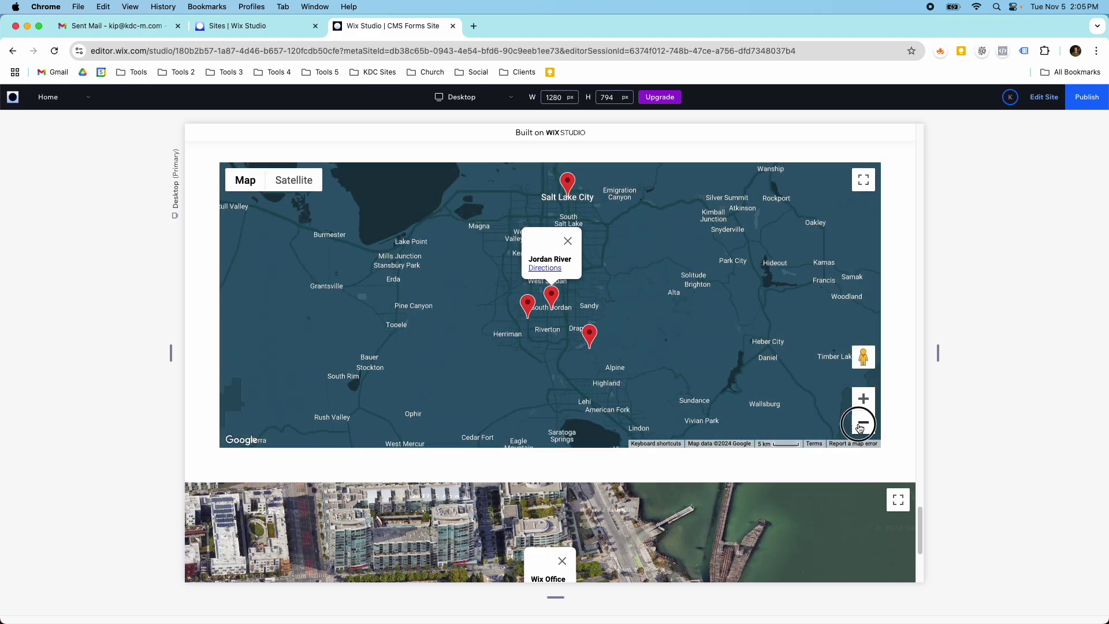
click(862, 425)
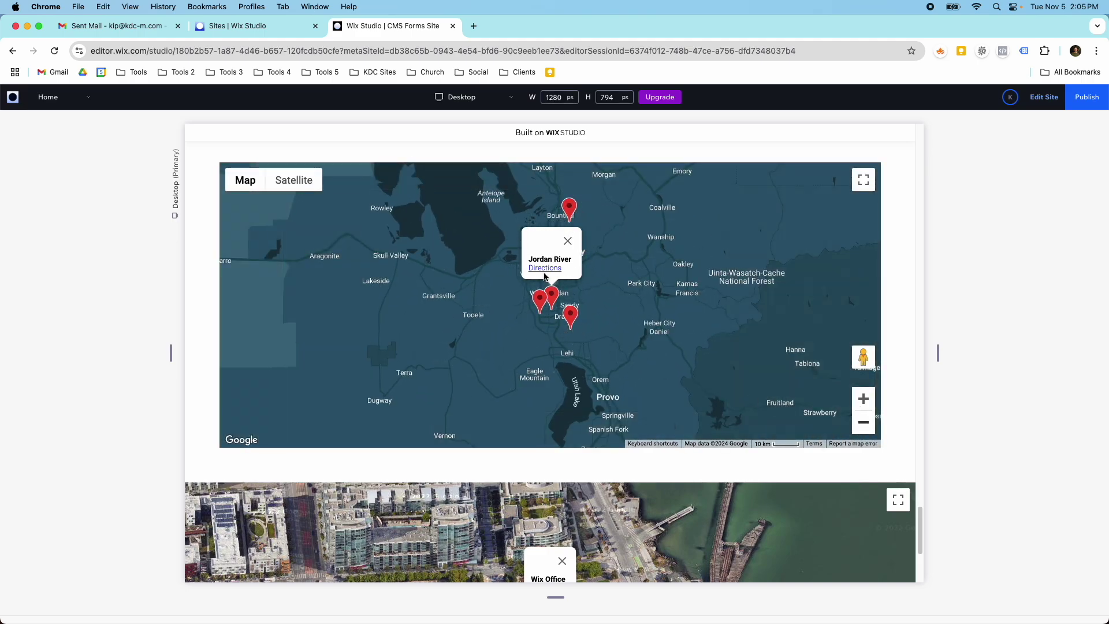
scroll(577, 323, down, 5)
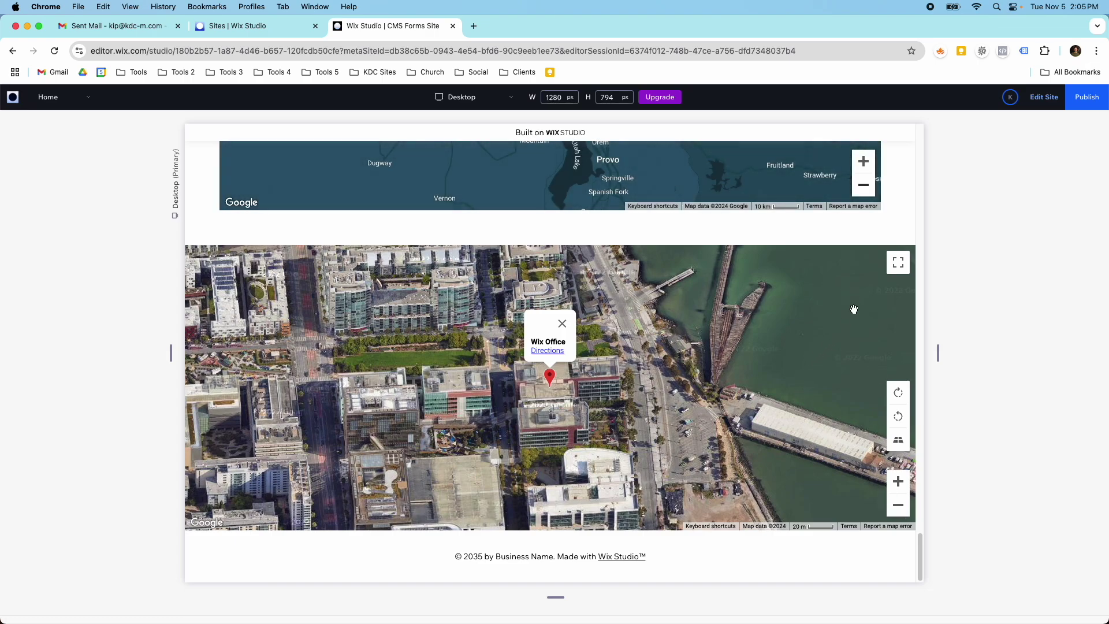
Return to the editor and insert a blank section above the footer
click(1044, 96)
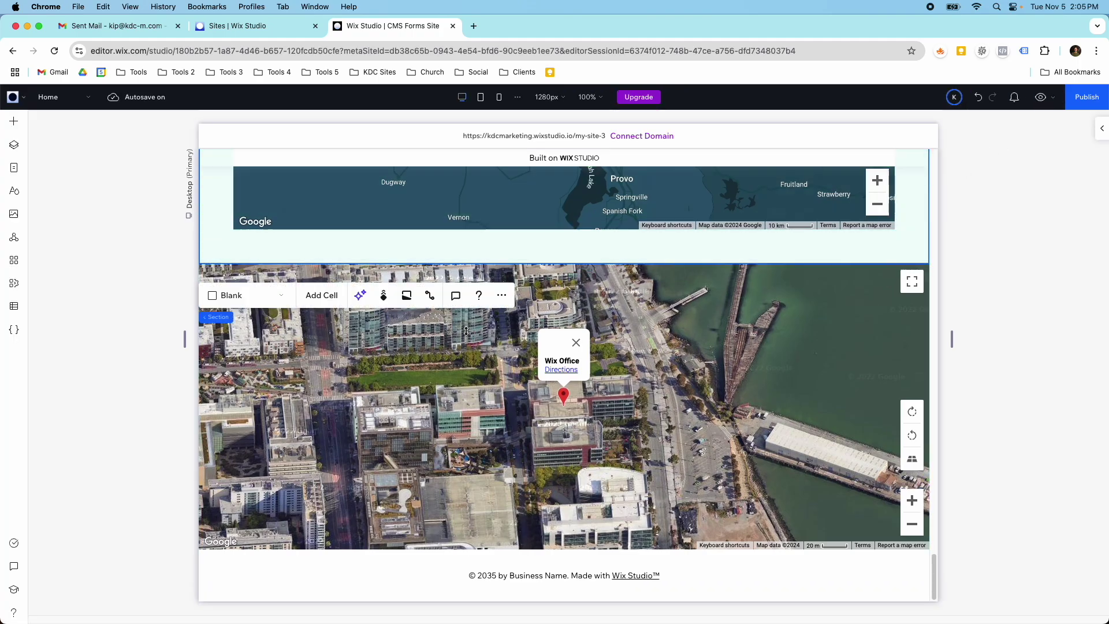
scroll(387, 327, up, 7)
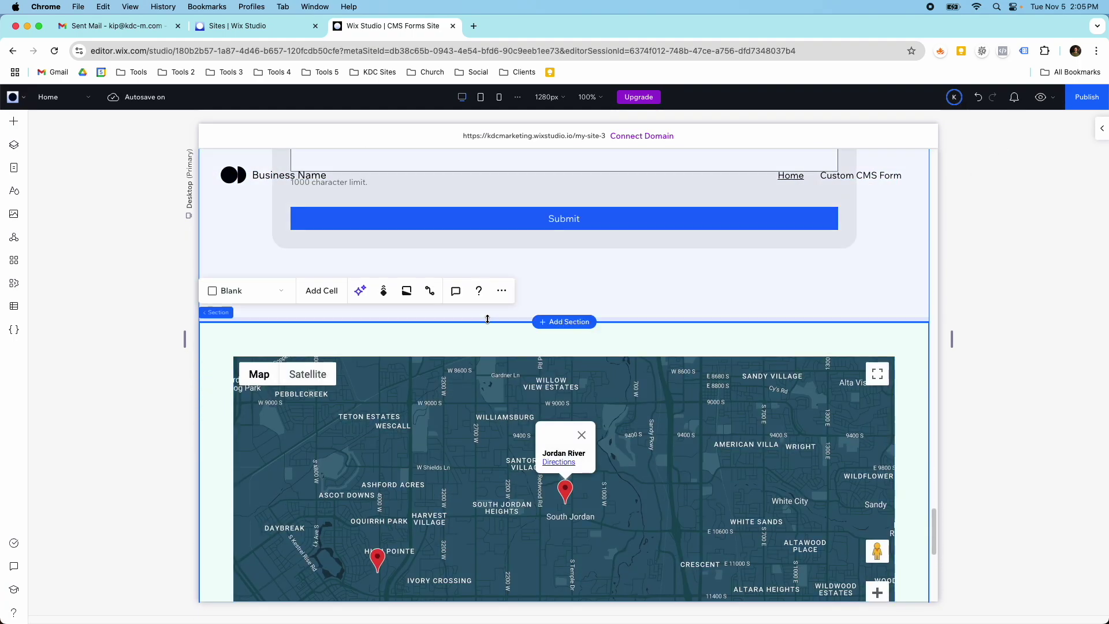
scroll(526, 391, down, 3)
scroll(525, 391, down, 5)
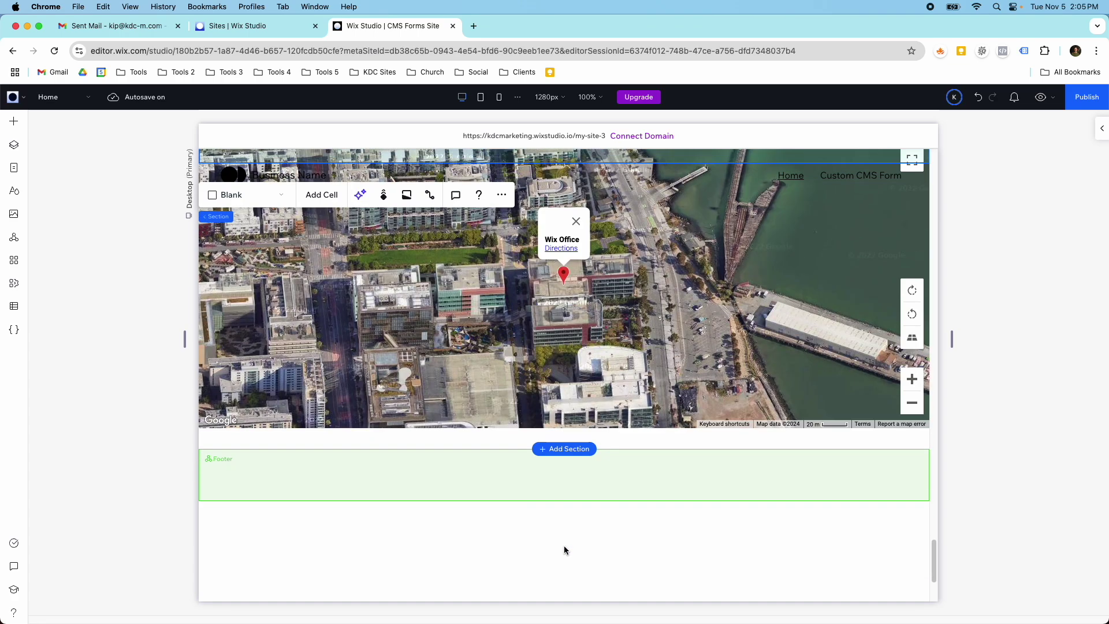
click(565, 449)
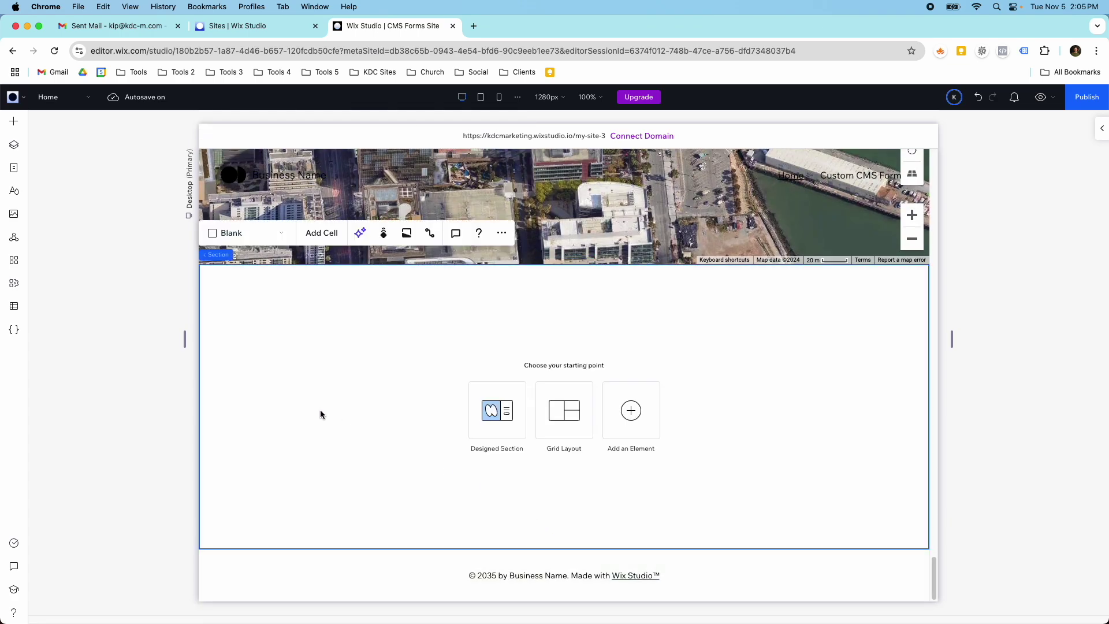
Add the first light-styled Google Map from Contact & Forms into the empty section
click(626, 417)
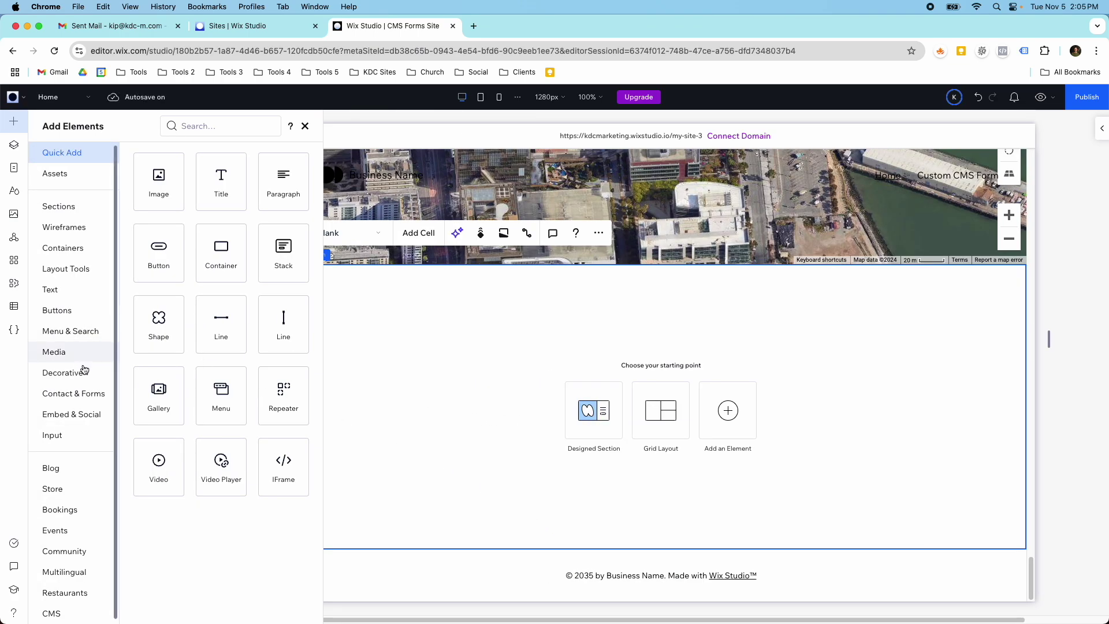
click(87, 394)
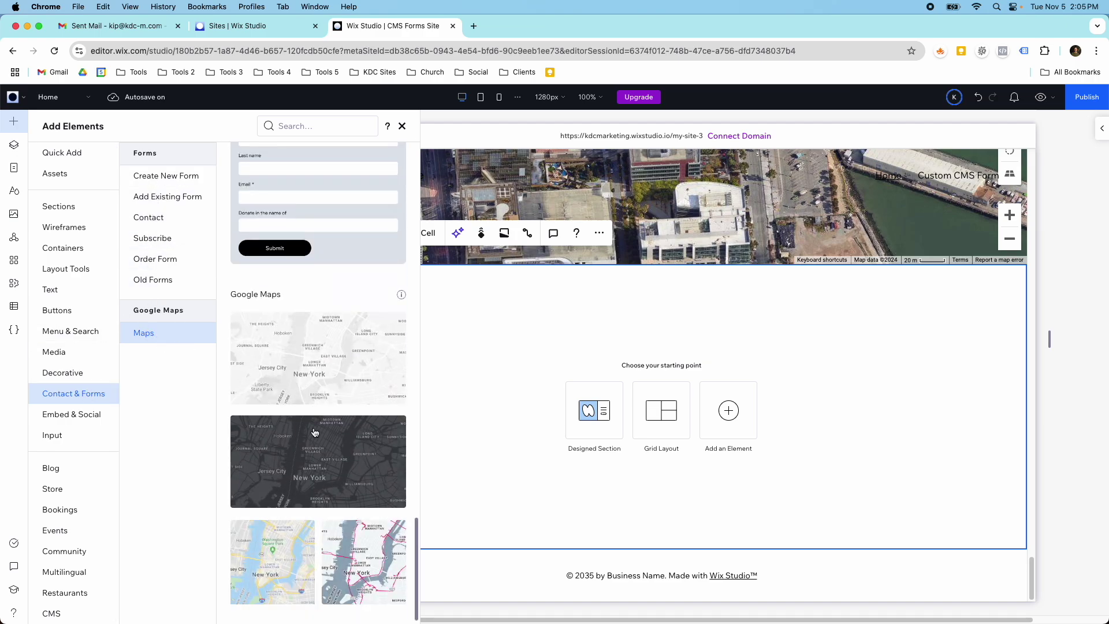
click(315, 373)
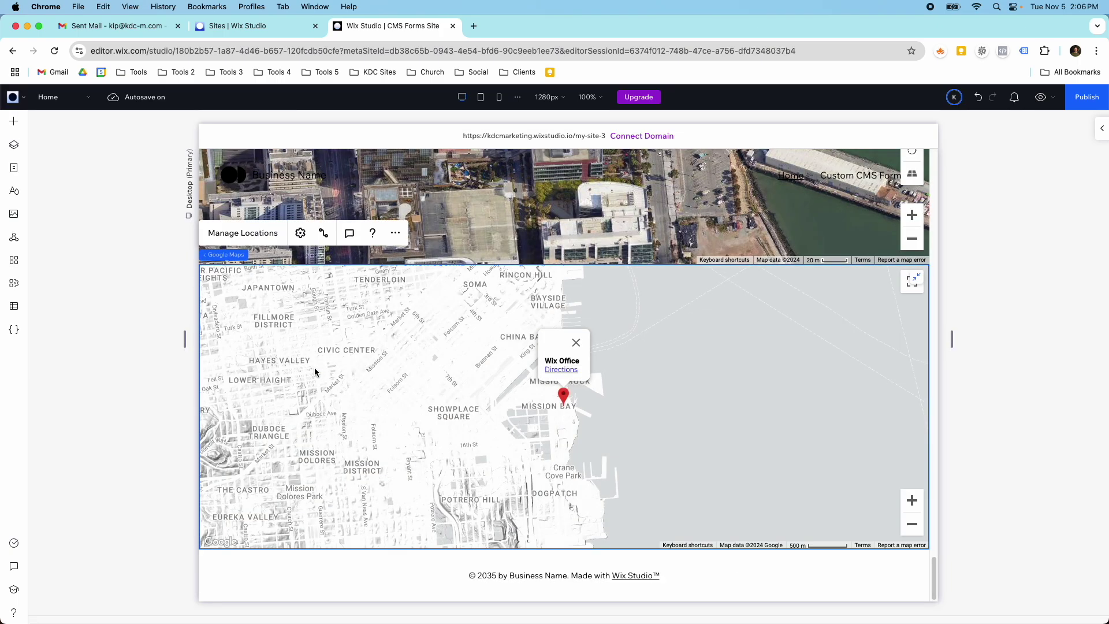
Review the single Wix Office location's details, then bring up the map's Google Maps Settings
click(248, 234)
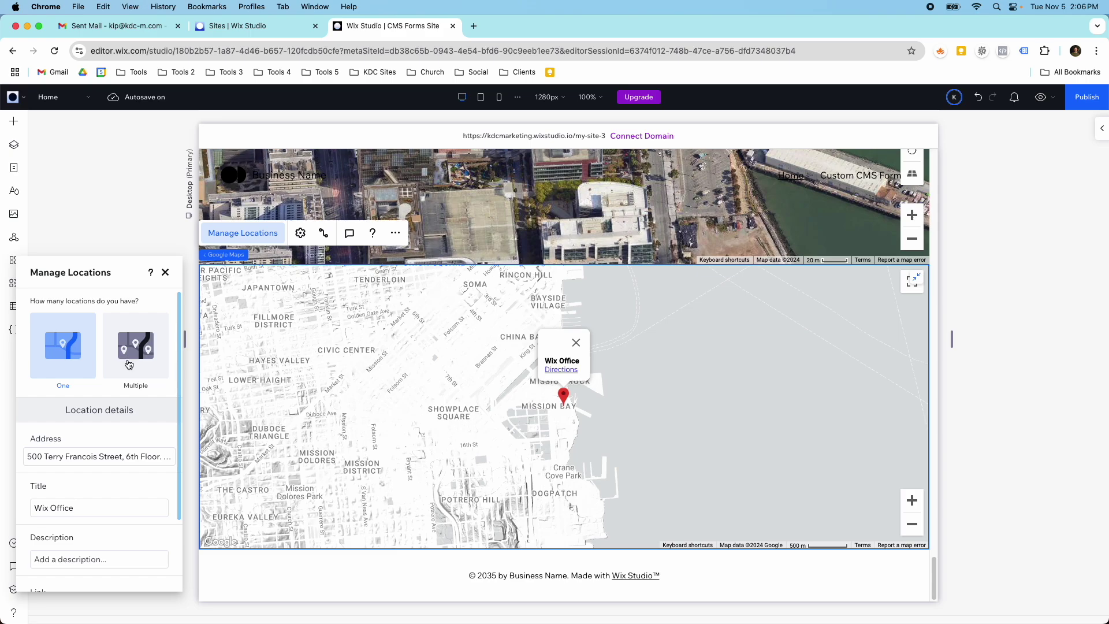
scroll(128, 399, down, 3)
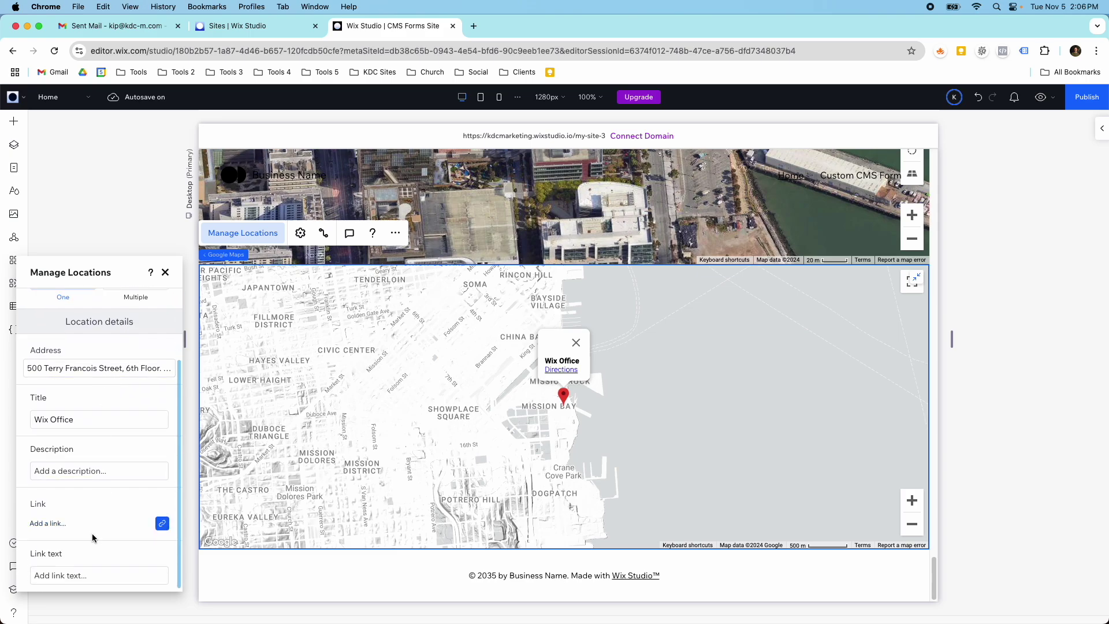
scroll(111, 518, up, 3)
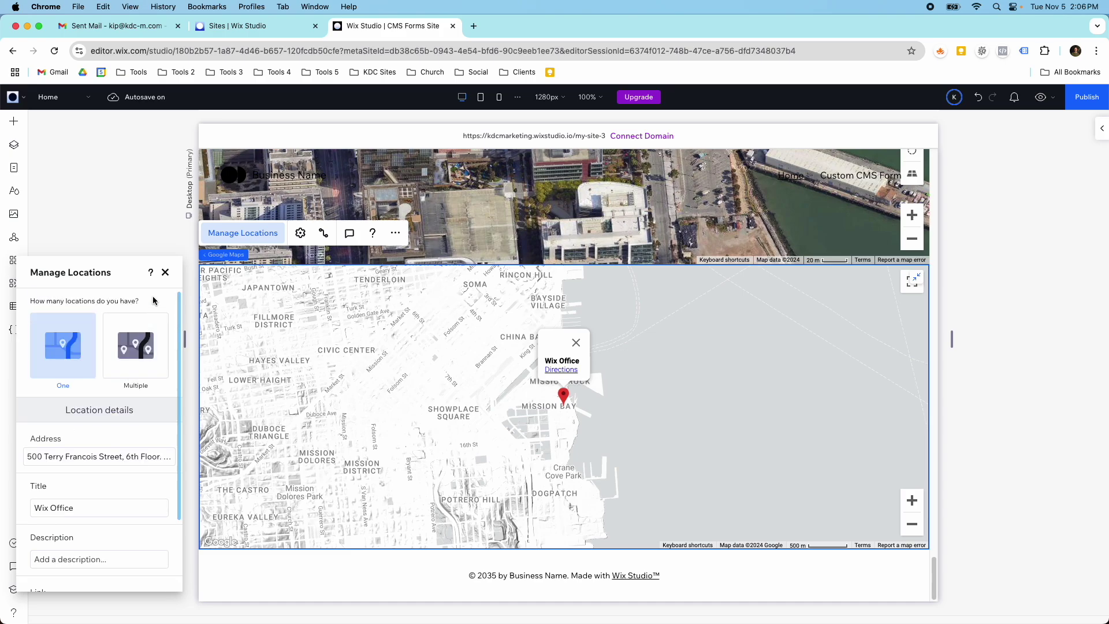
click(299, 233)
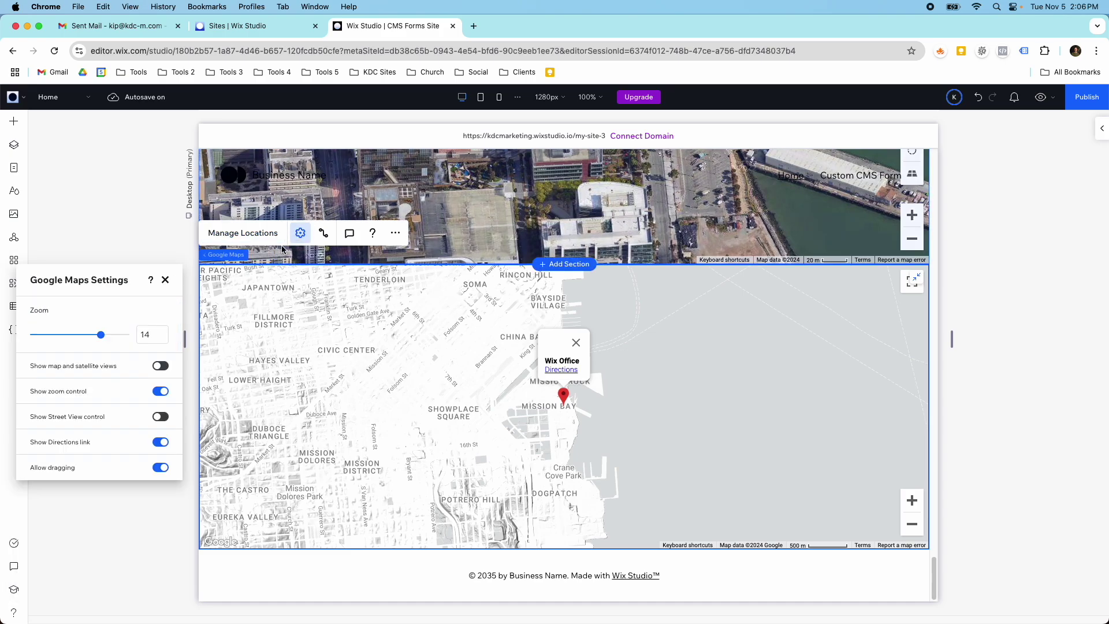
Adjust the map's default zoom and enable Map/Satellite switching and a Street View control
drag(102, 338, 100, 341)
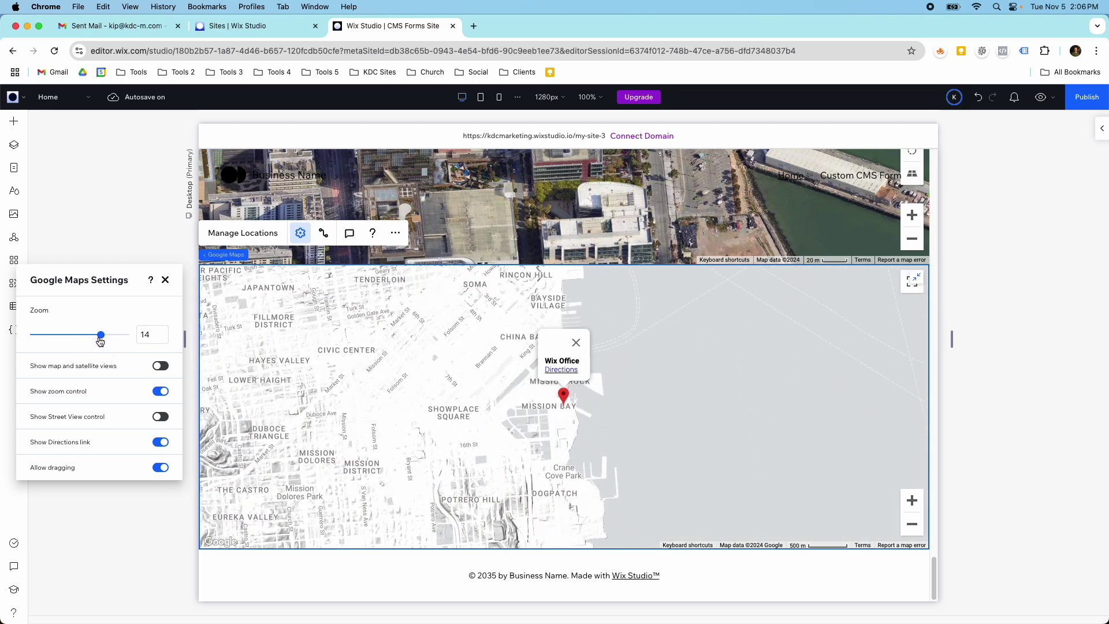
click(159, 366)
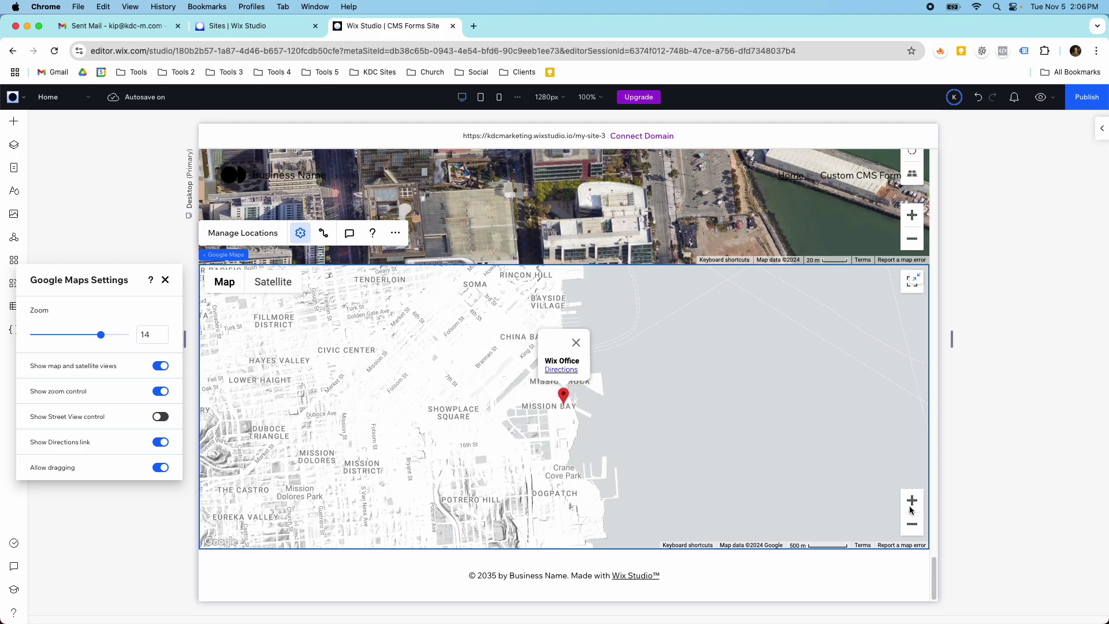
click(160, 417)
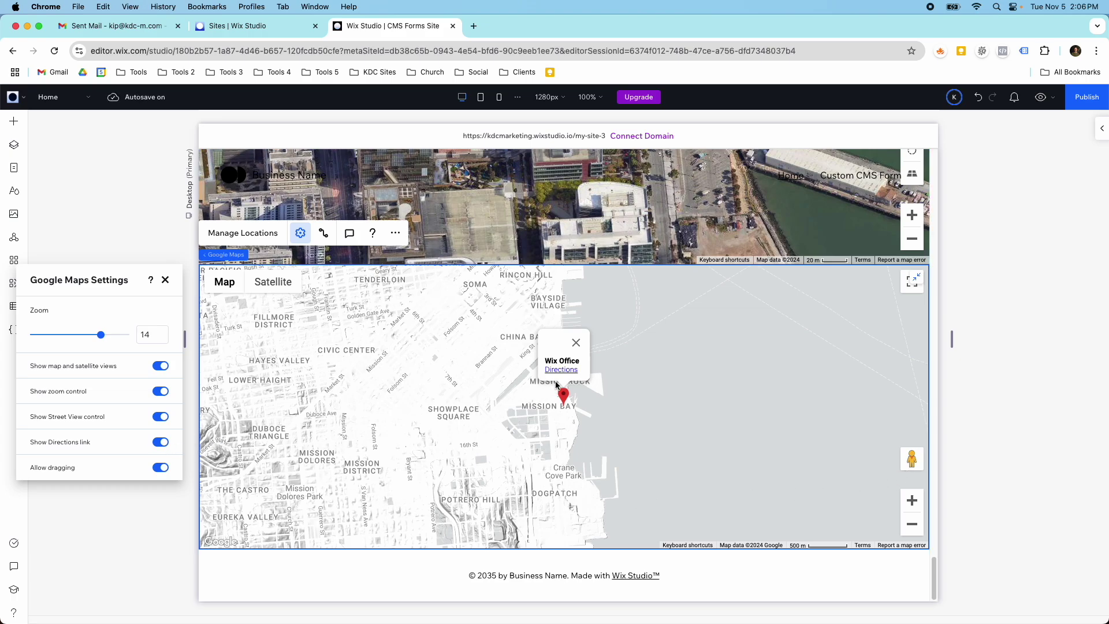
Keep the Directions link and map dragging enabled, and bring up the map's design properties
click(158, 442)
click(158, 443)
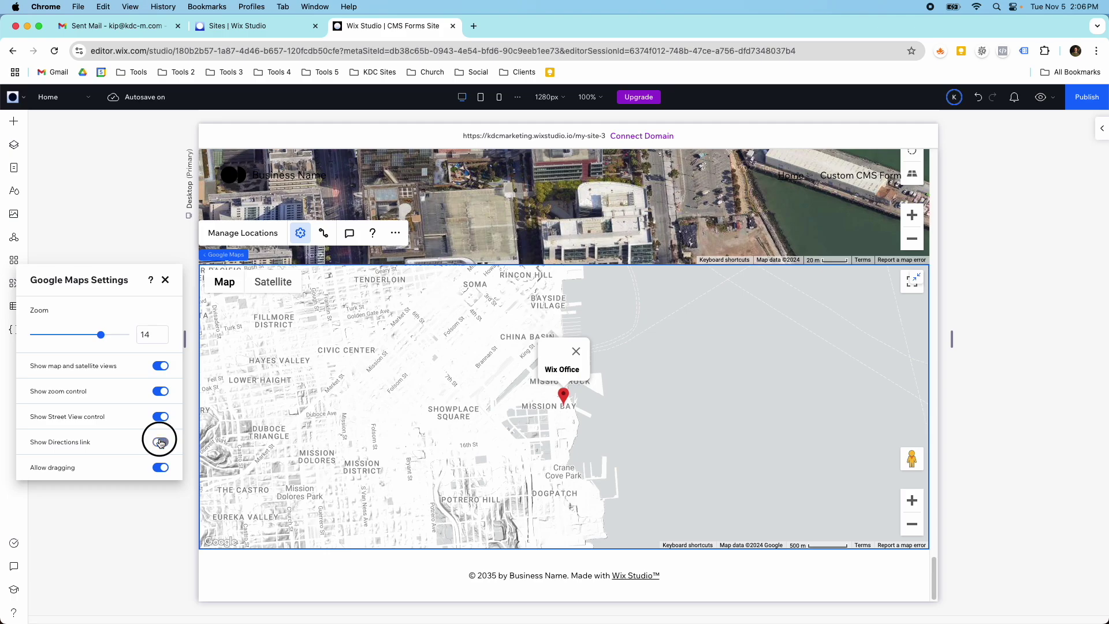
click(157, 467)
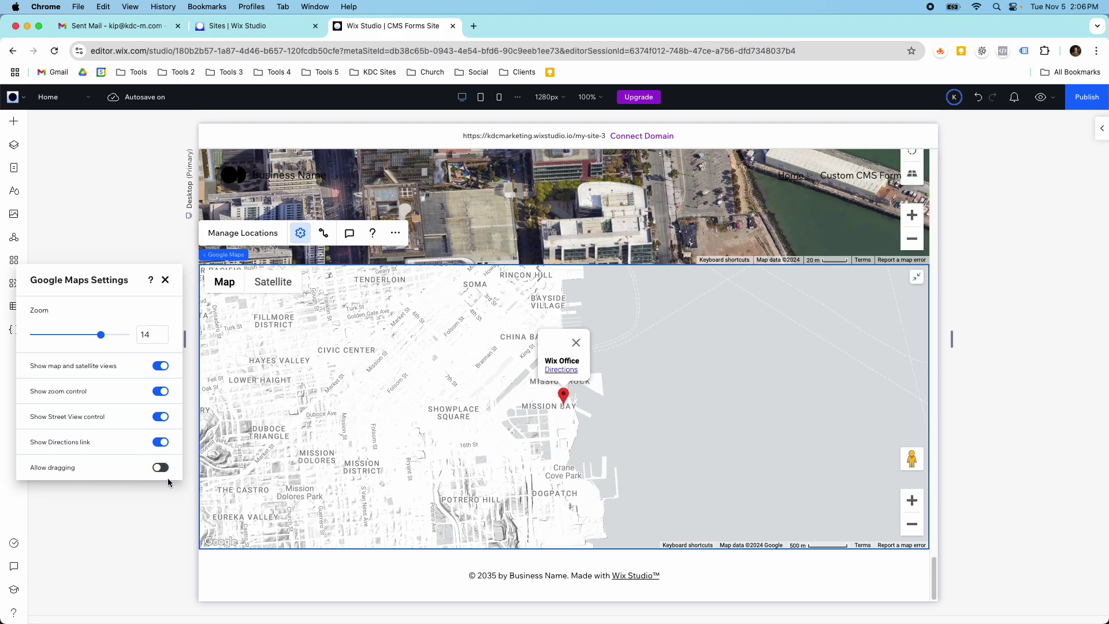
click(159, 468)
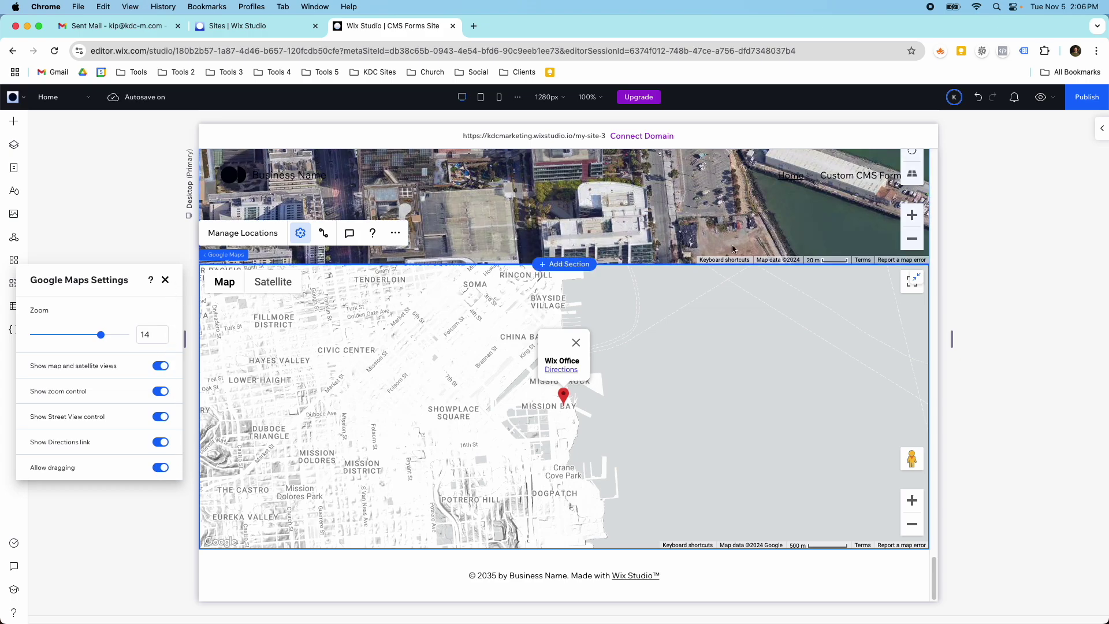
click(1102, 128)
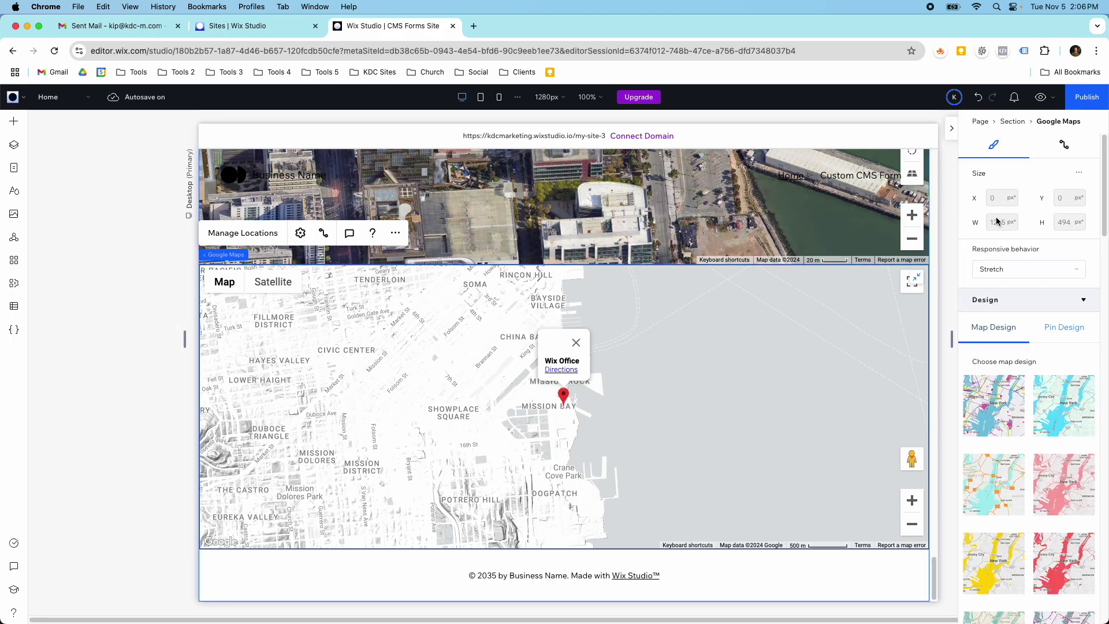
Try out map designs: colourful, cyan-water, pink, yellow, red, dark and satellite-style
click(993, 394)
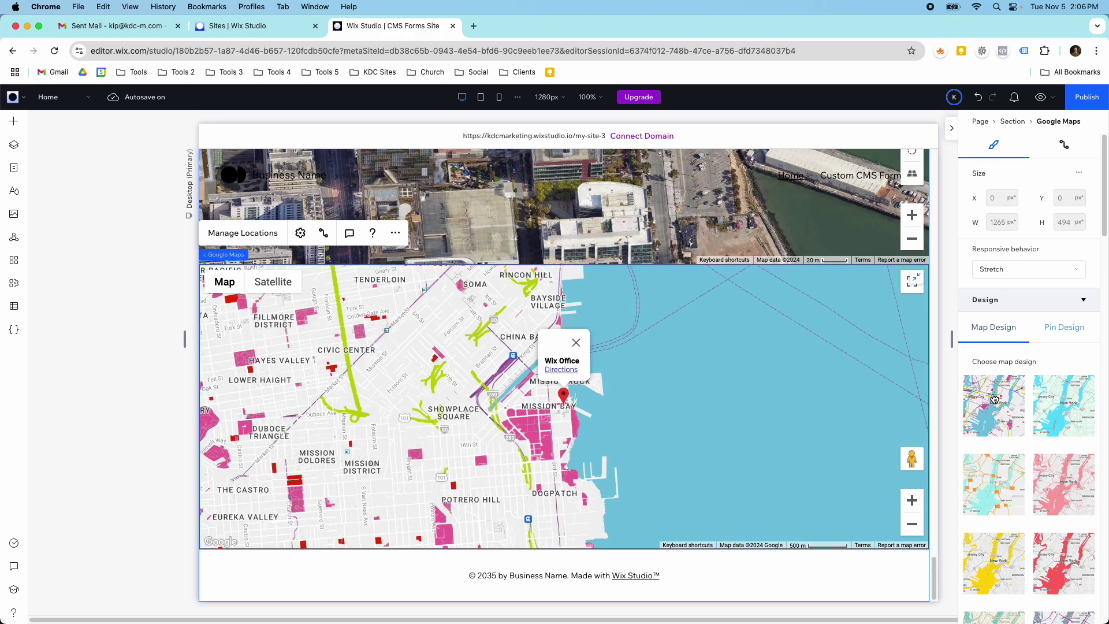
click(1041, 408)
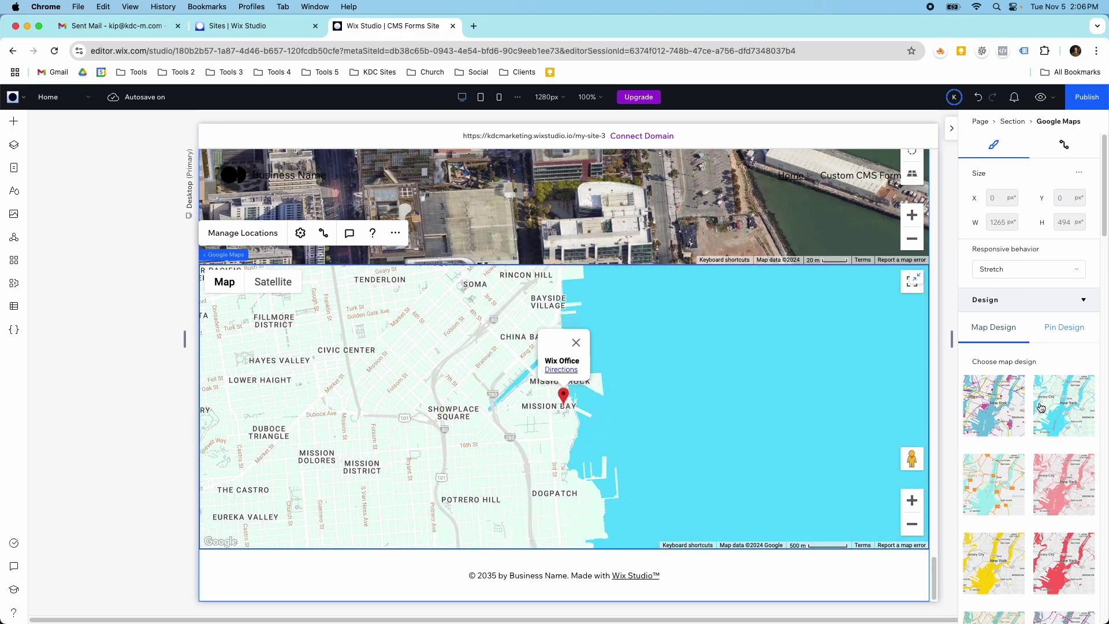
click(1047, 492)
click(986, 499)
scroll(986, 499, down, 4)
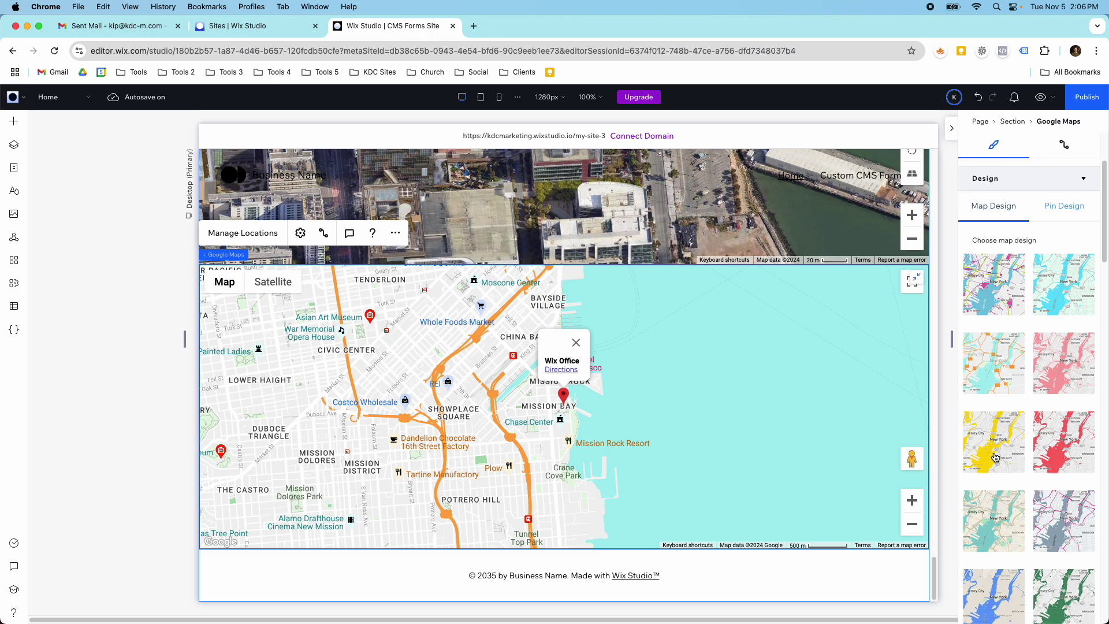
click(996, 454)
click(1050, 449)
scroll(1048, 456, down, 5)
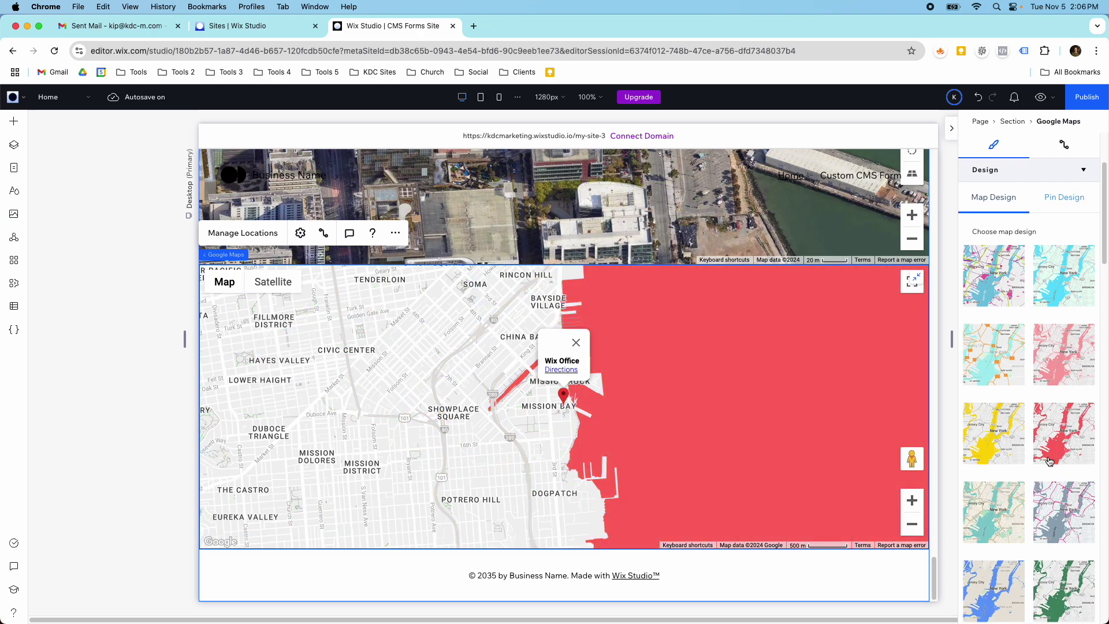
click(1048, 460)
click(1048, 460)
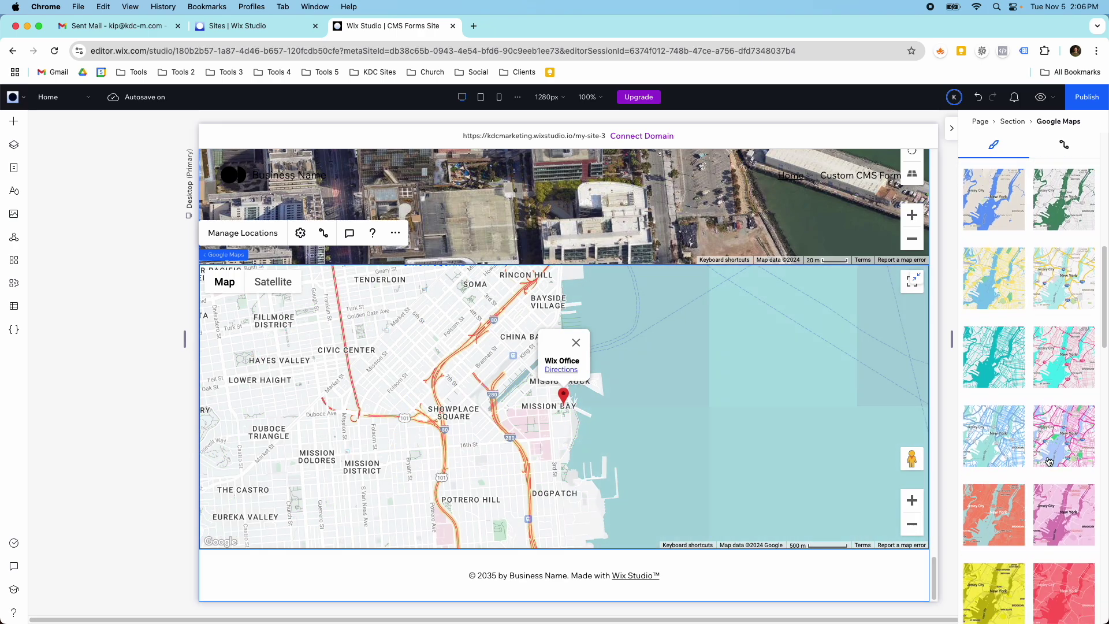
scroll(1049, 460, down, 5)
click(1048, 461)
scroll(1048, 461, down, 10)
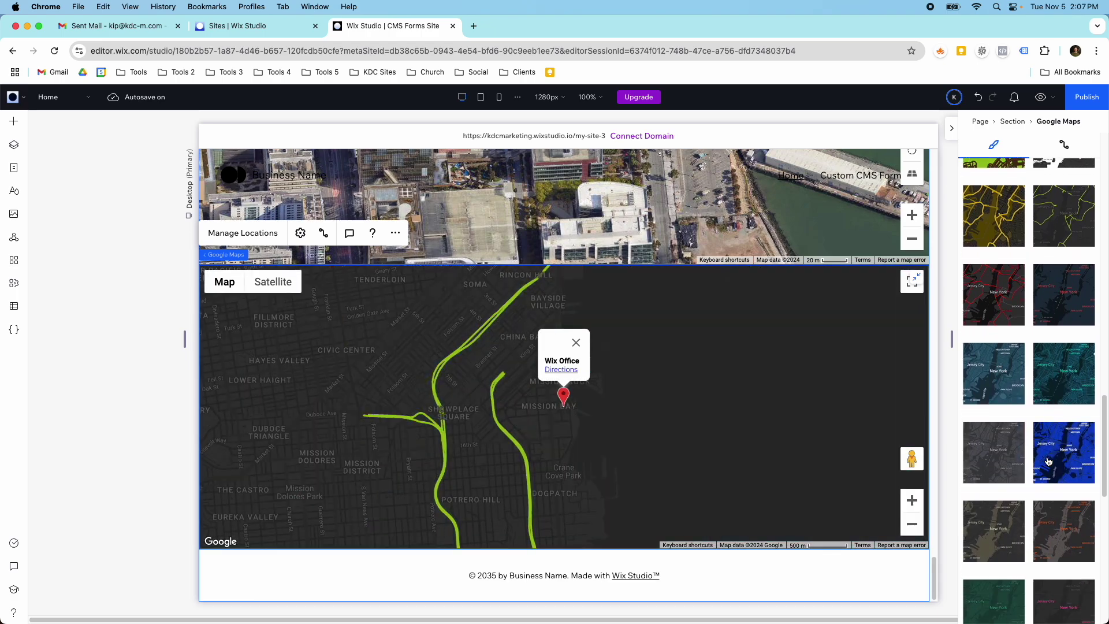
scroll(1048, 460, down, 3)
click(1051, 452)
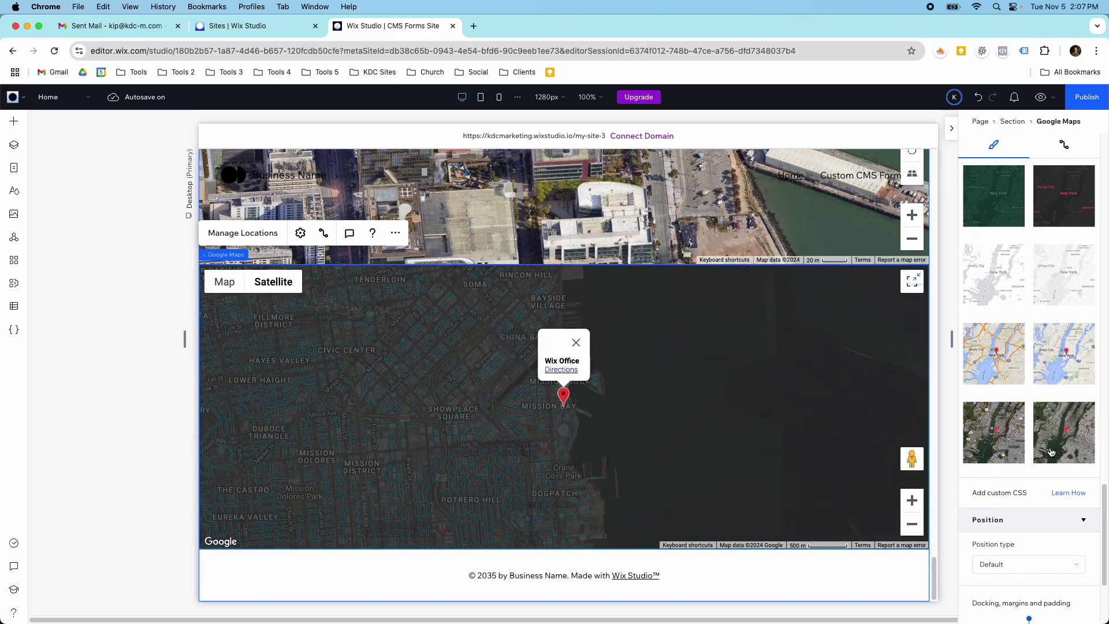
Apply the light blue-water map design with yellow highways
click(1060, 384)
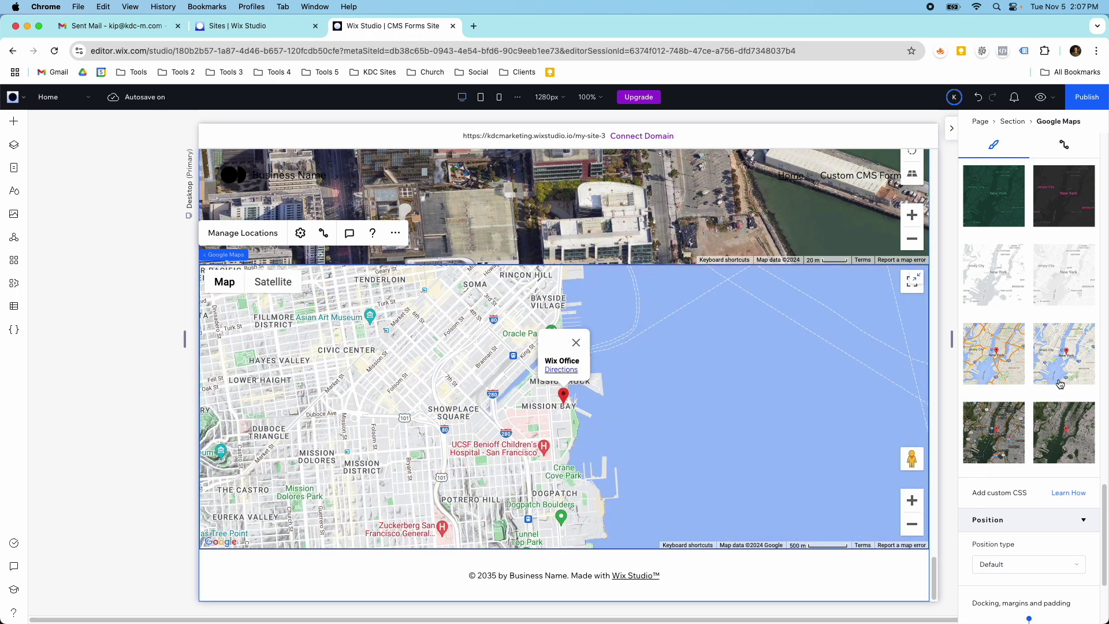
click(1003, 380)
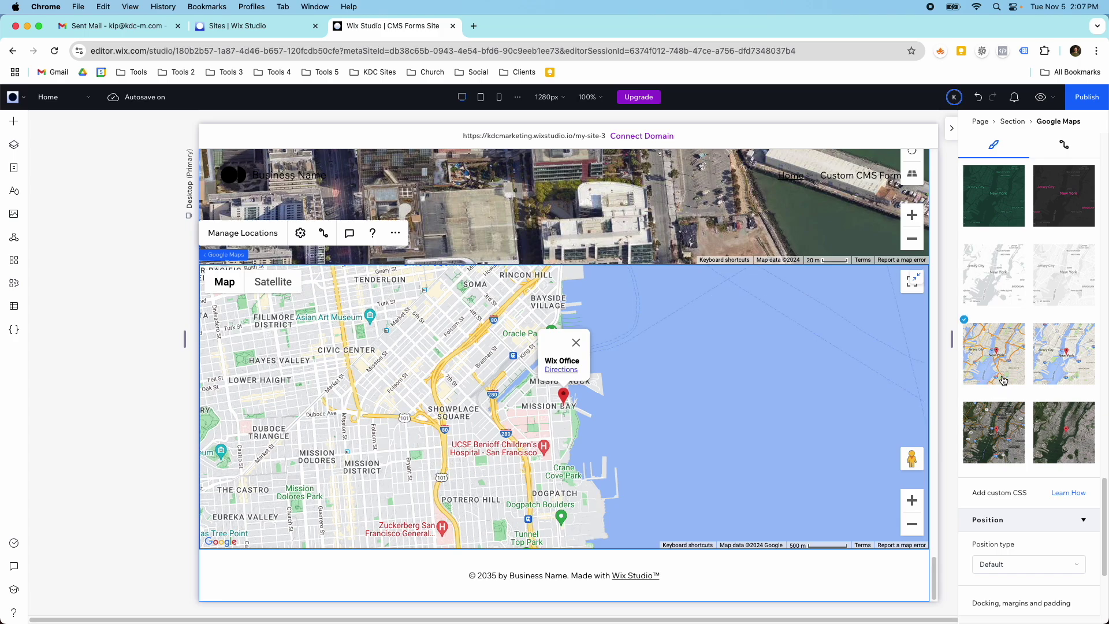
click(945, 371)
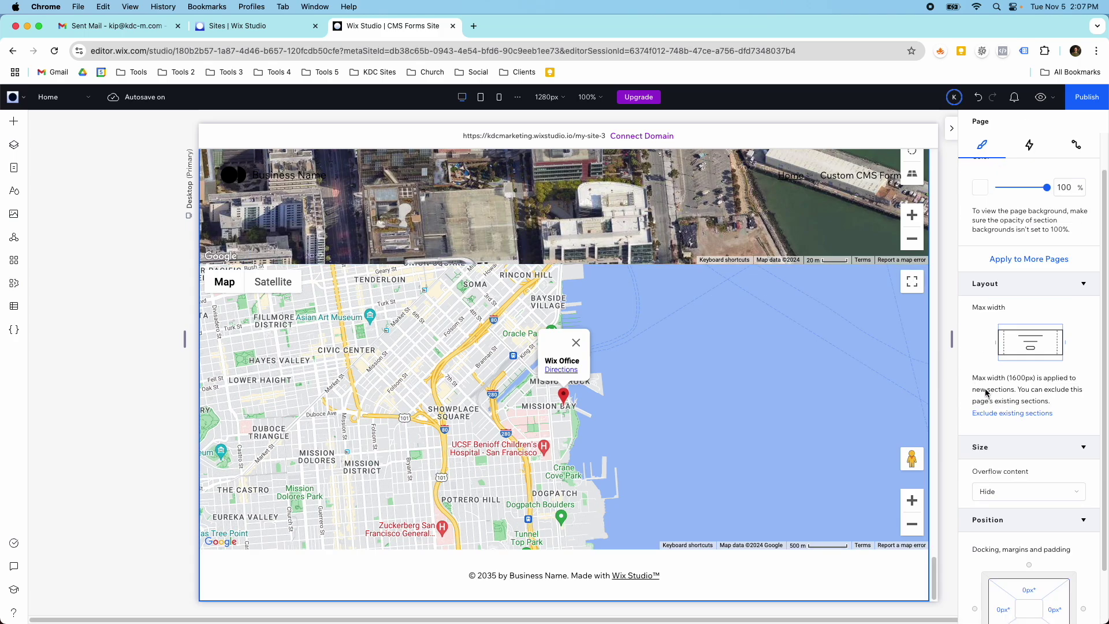
click(512, 389)
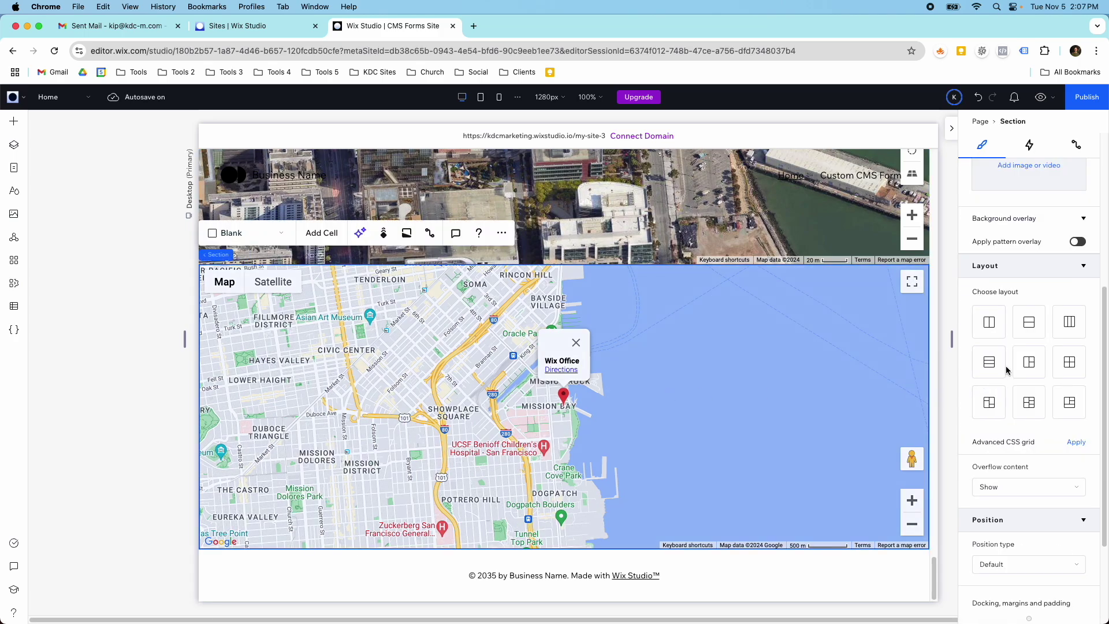
scroll(998, 370, down, 7)
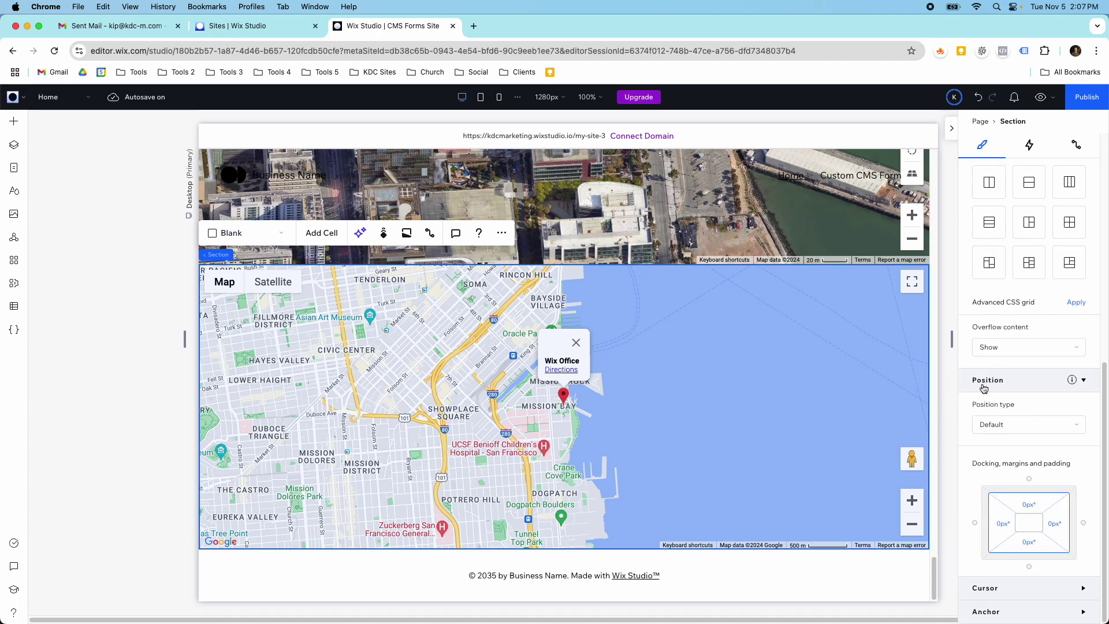
scroll(712, 378, up, 2)
Reselect the Google Maps element and bring up its pin design options
click(358, 391)
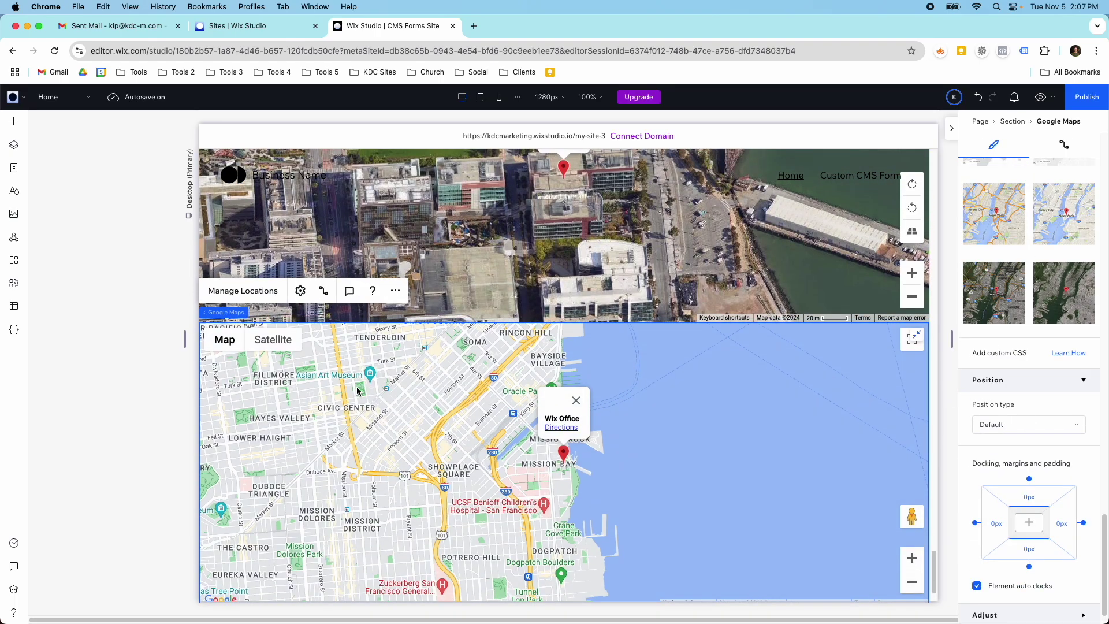
click(1060, 281)
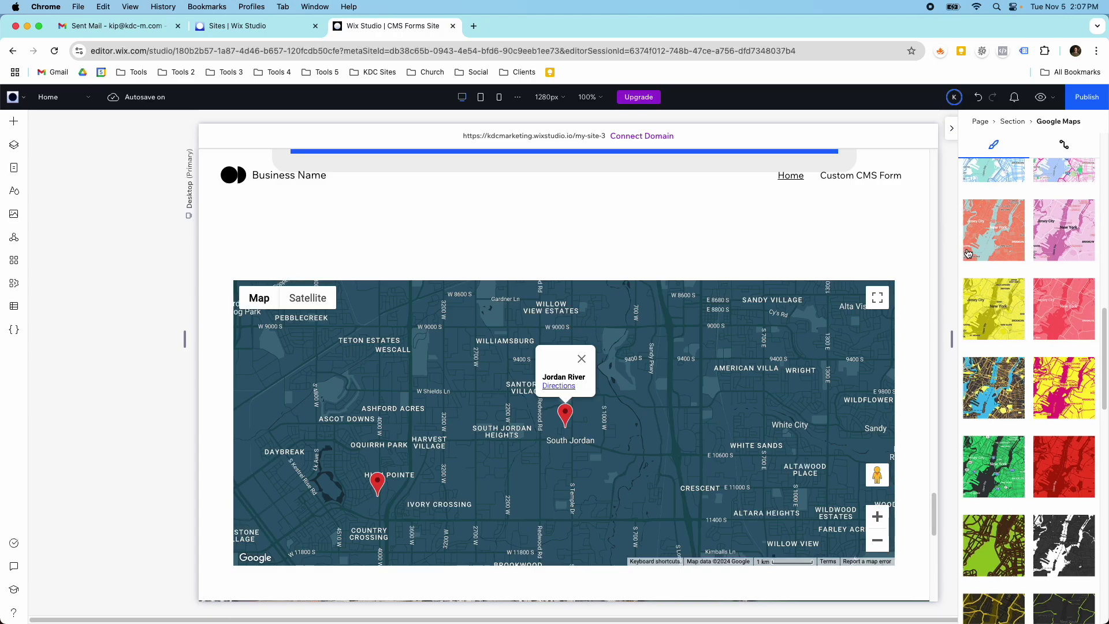
scroll(968, 257, up, 5)
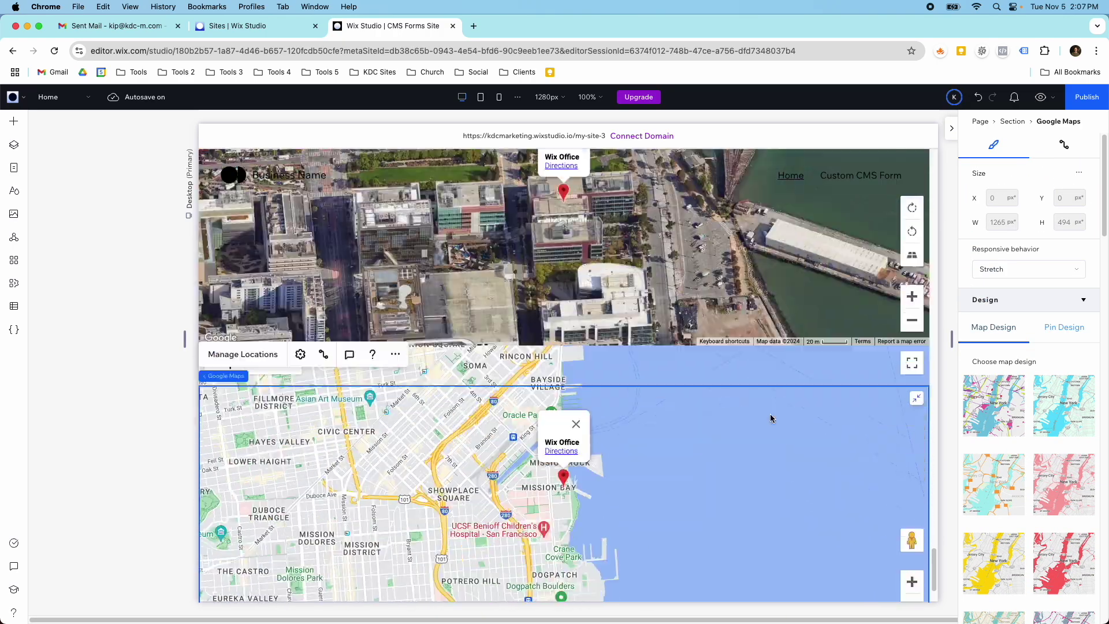
scroll(771, 418, down, 2)
Try the dark pin and outline star marker shapes, then restore the red pin
click(1052, 327)
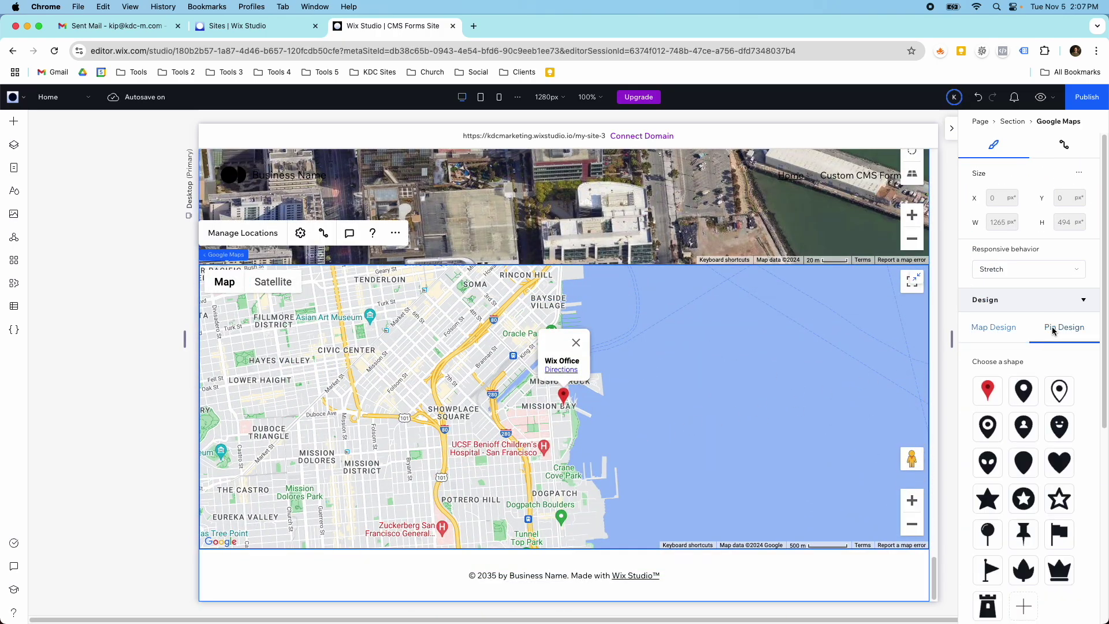
click(1035, 404)
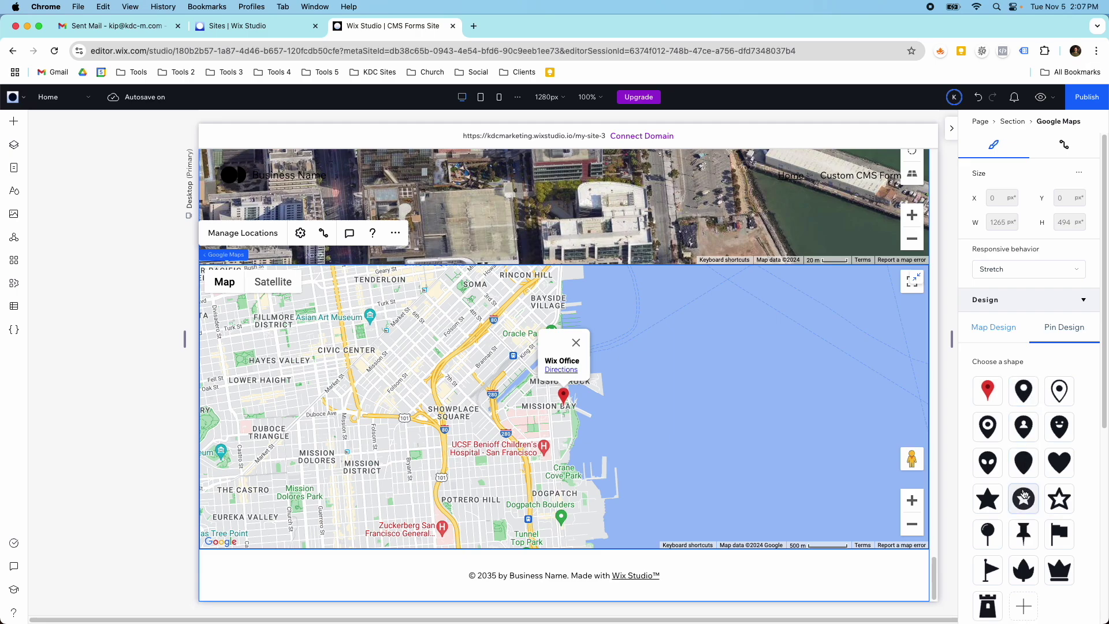
click(1057, 501)
scroll(1057, 500, down, 4)
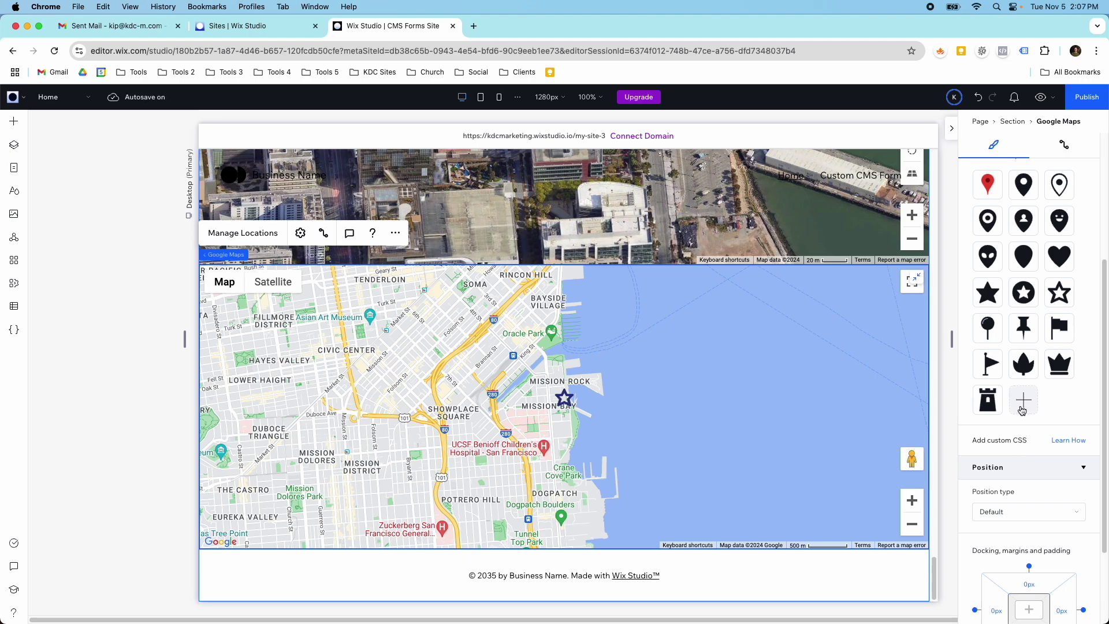
scroll(1022, 410, up, 4)
click(996, 396)
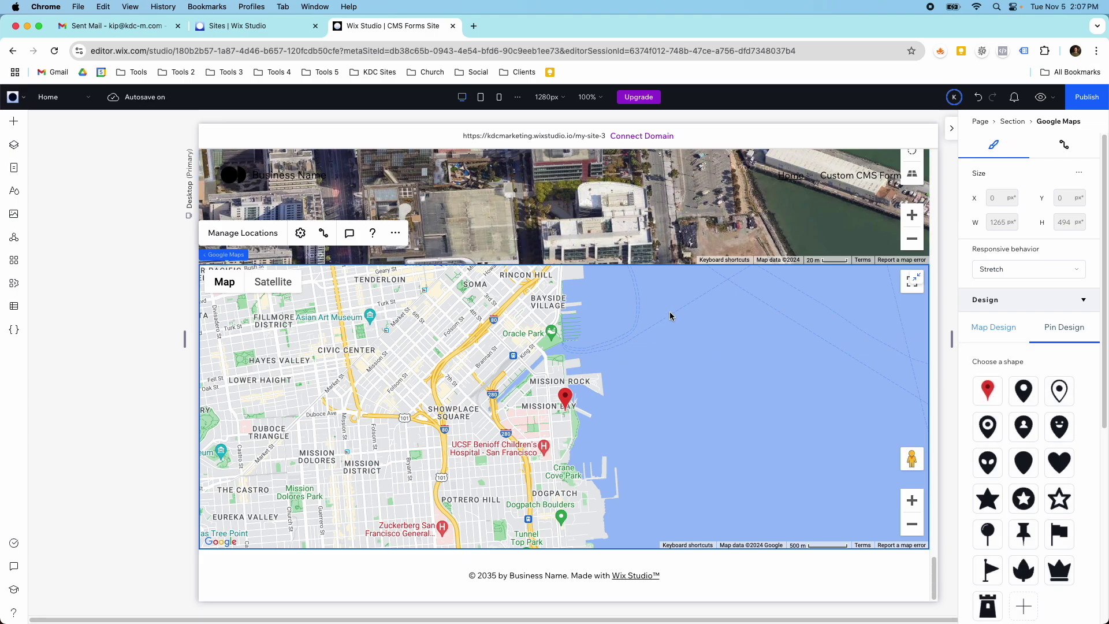
scroll(729, 326, up, 5)
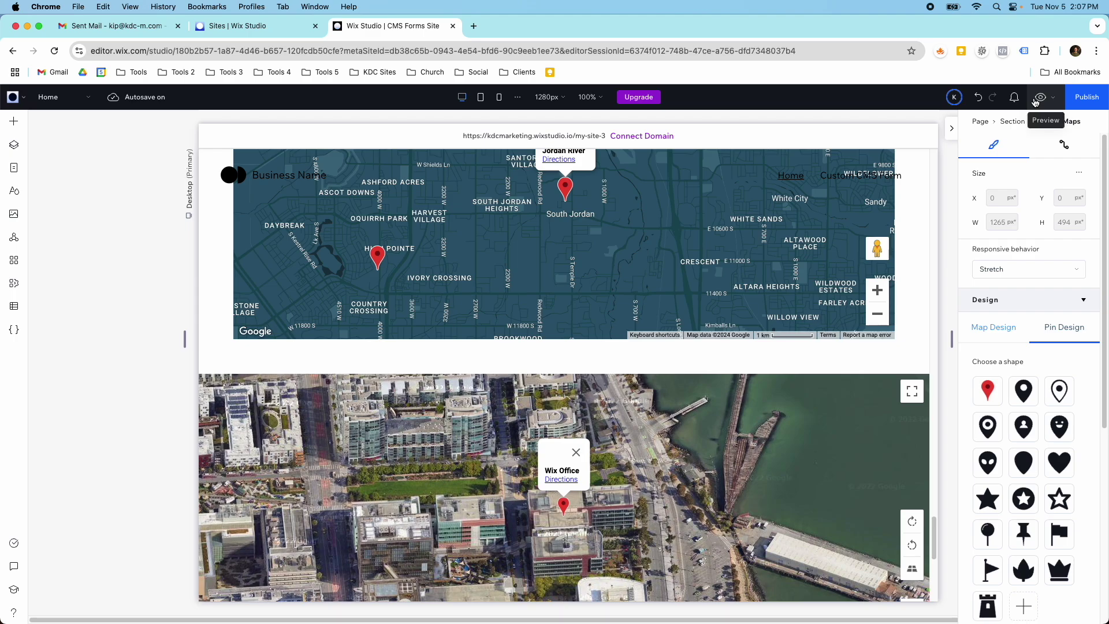
In preview, zoom out the Jordan River map, switch it to satellite and pan around
click(1040, 99)
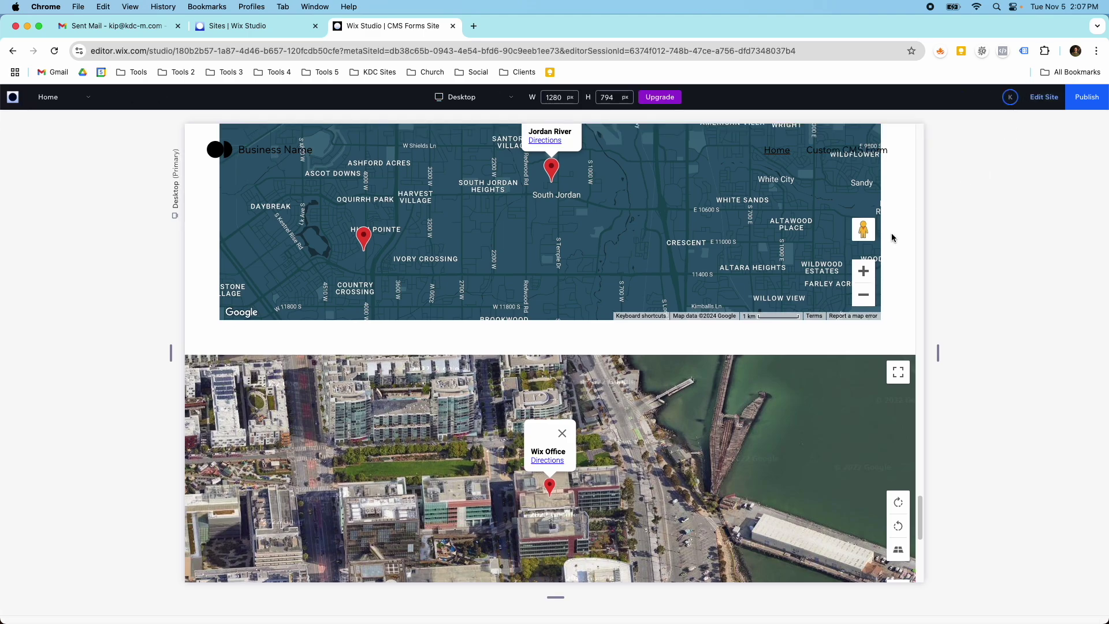
scroll(556, 263, up, 4)
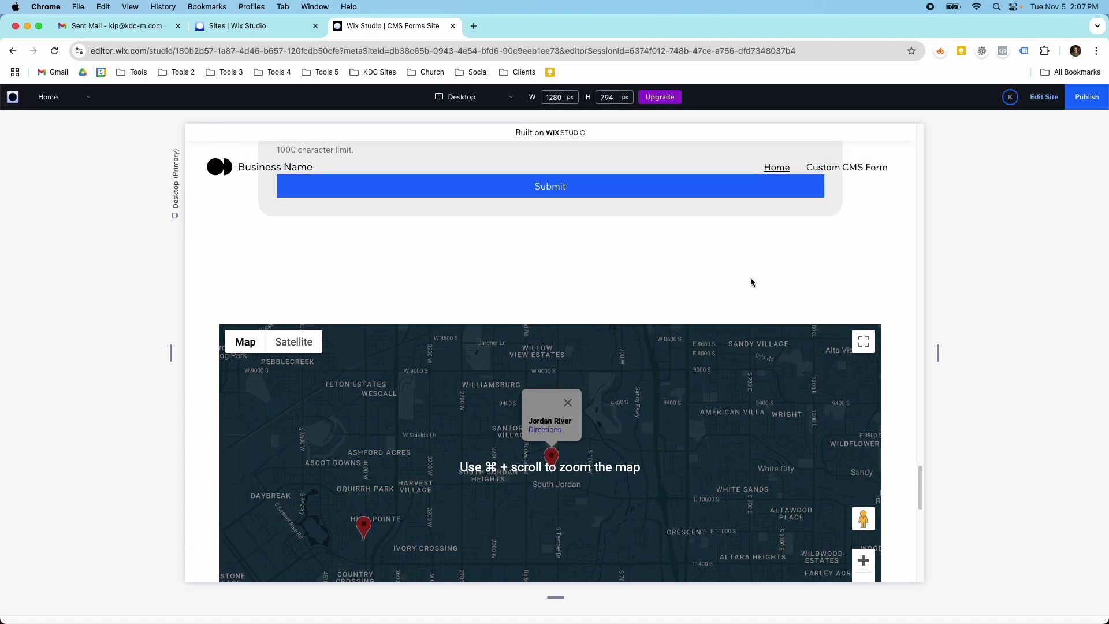
click(863, 504)
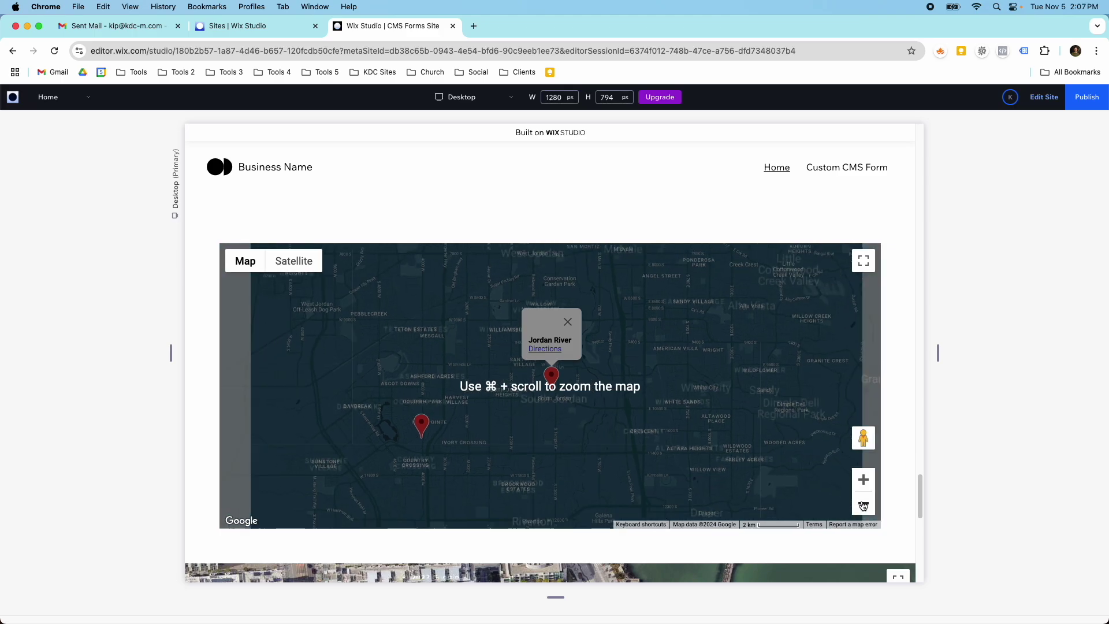
click(864, 504)
click(863, 505)
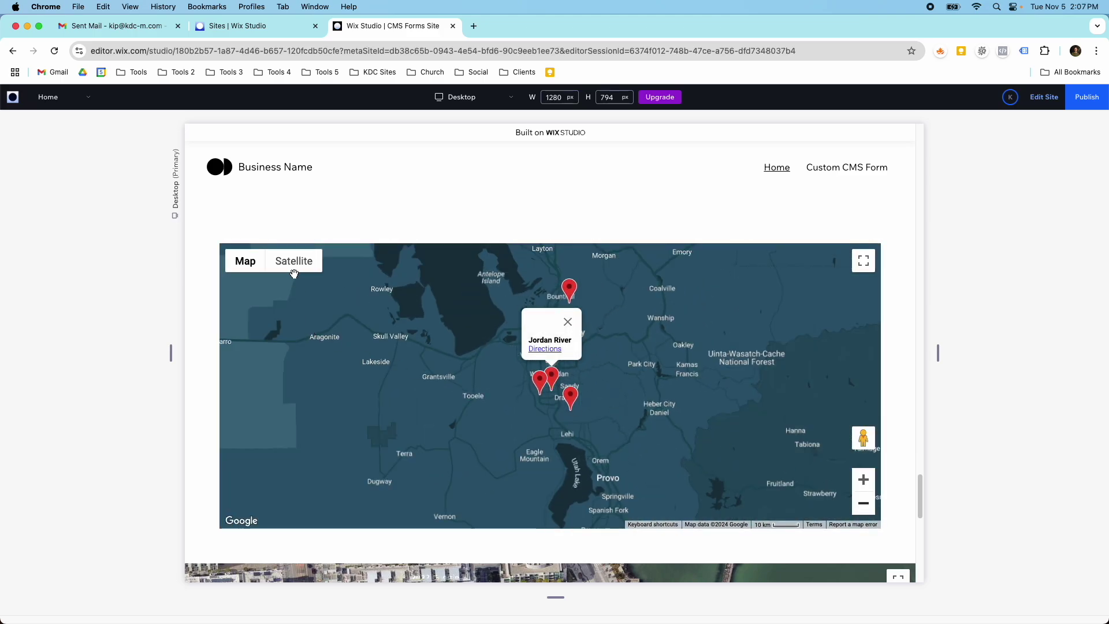
click(294, 270)
click(863, 479)
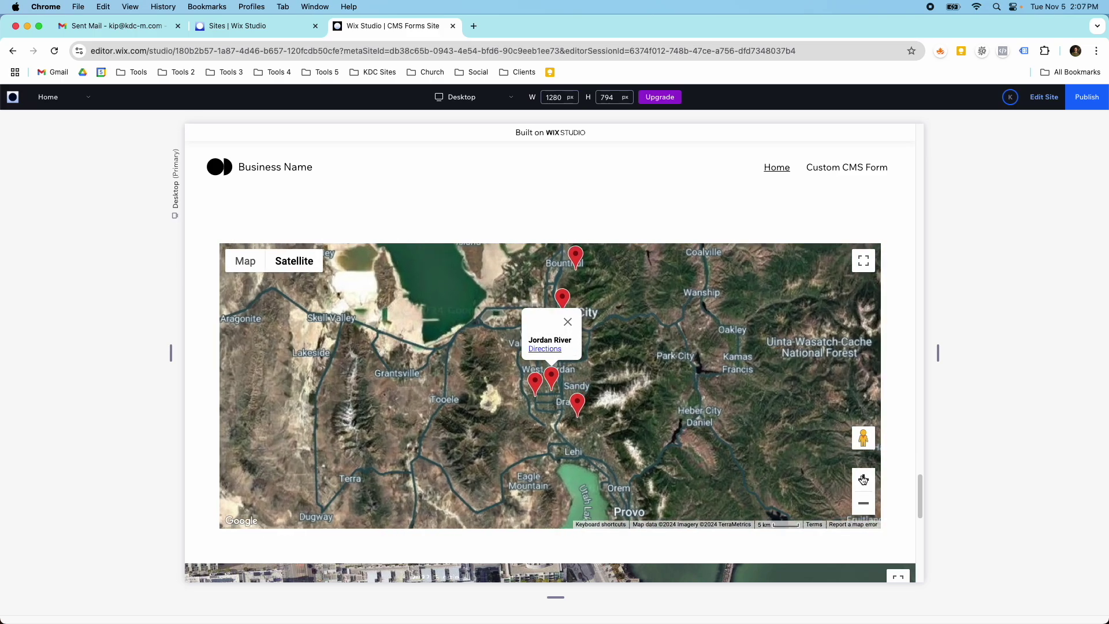
drag(635, 344, 710, 305)
Zoom the Wix Office map out, then back in to the tilted view, and return to editing
scroll(779, 347, down, 5)
scroll(979, 393, down, 3)
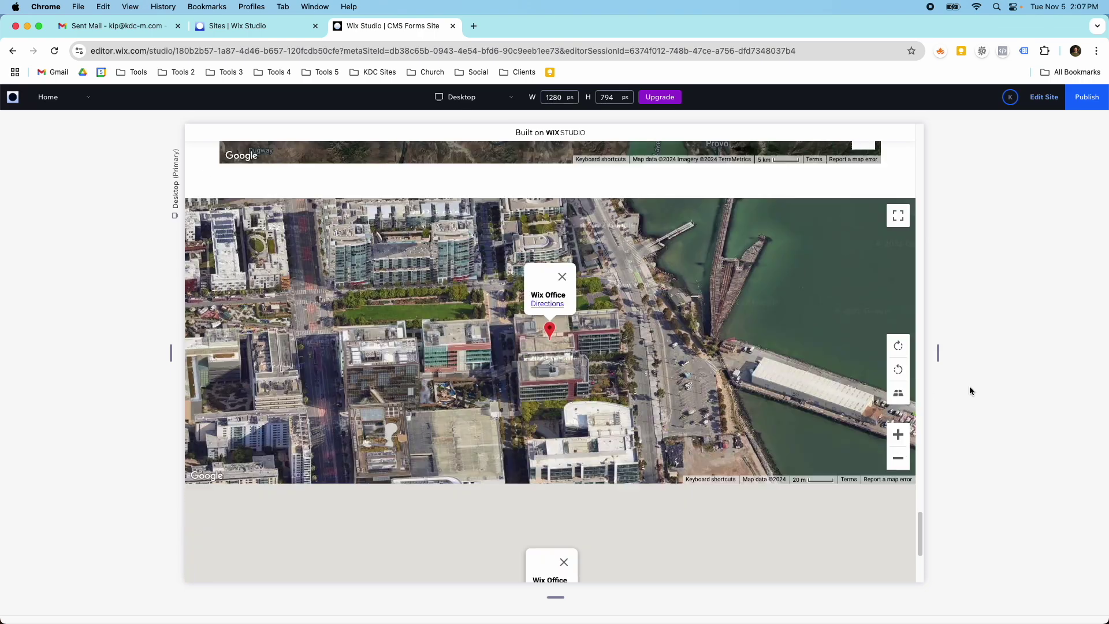
scroll(900, 394, down, 1)
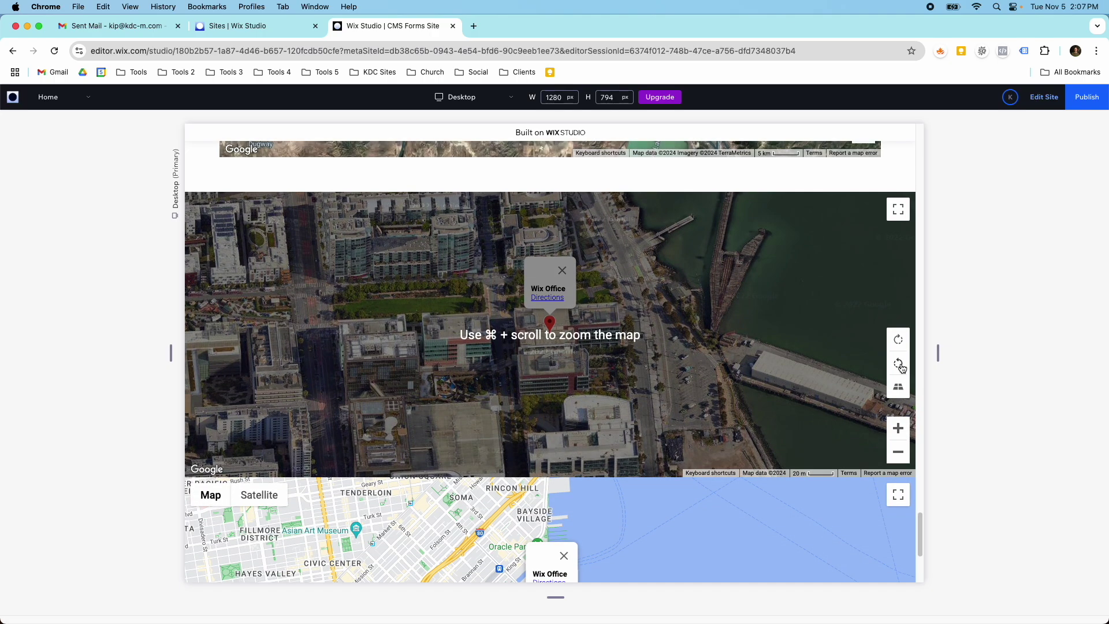
click(906, 453)
click(906, 455)
click(907, 455)
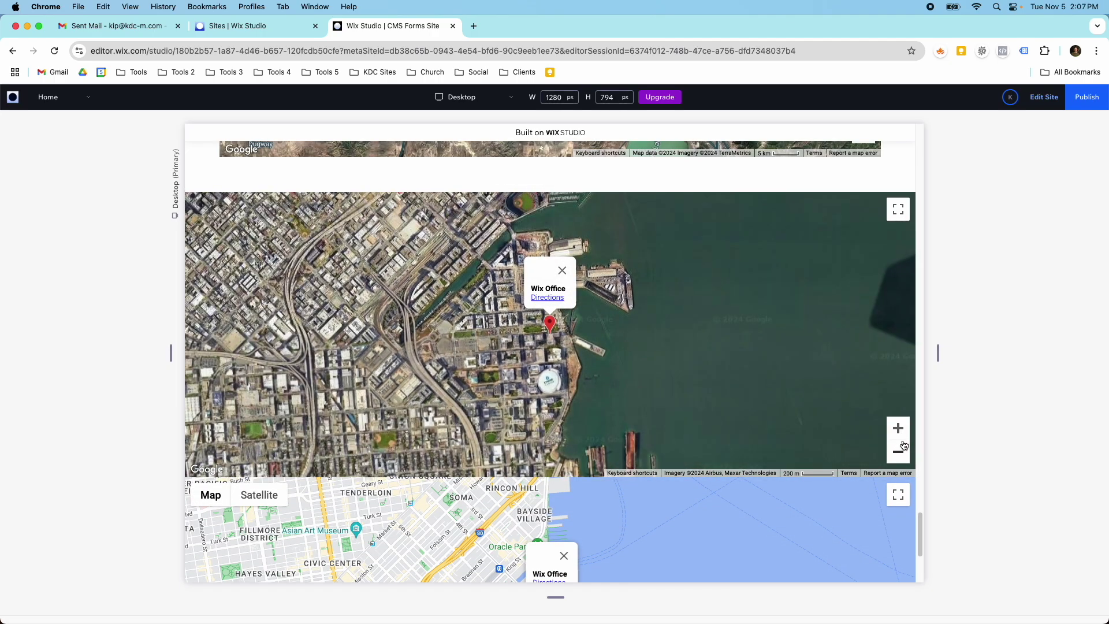
click(898, 428)
click(897, 428)
click(897, 428)
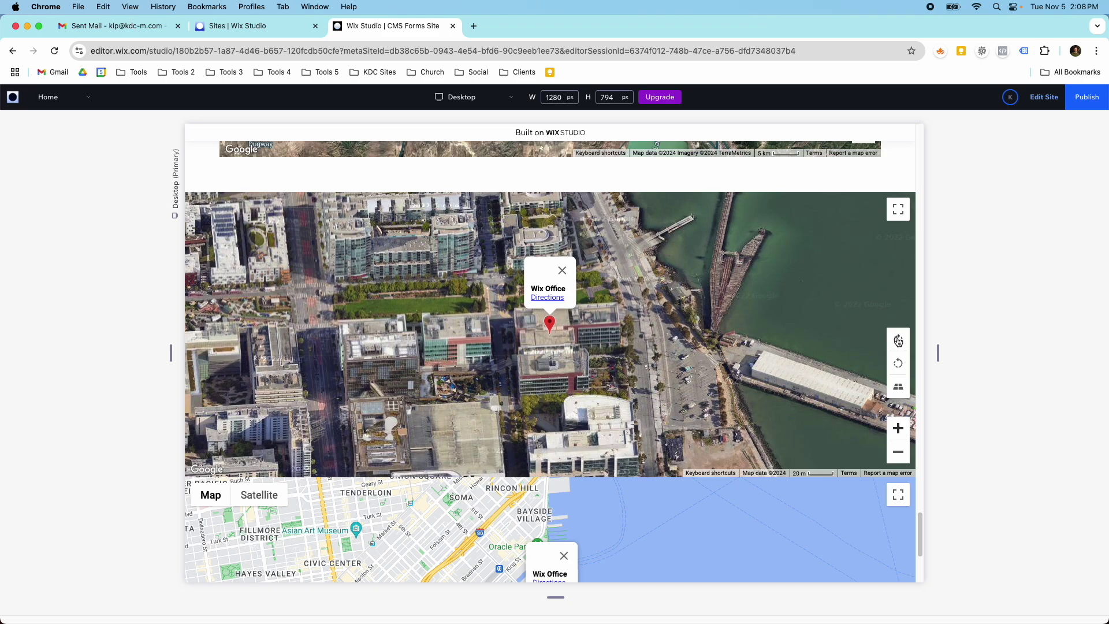
scroll(929, 390, down, 5)
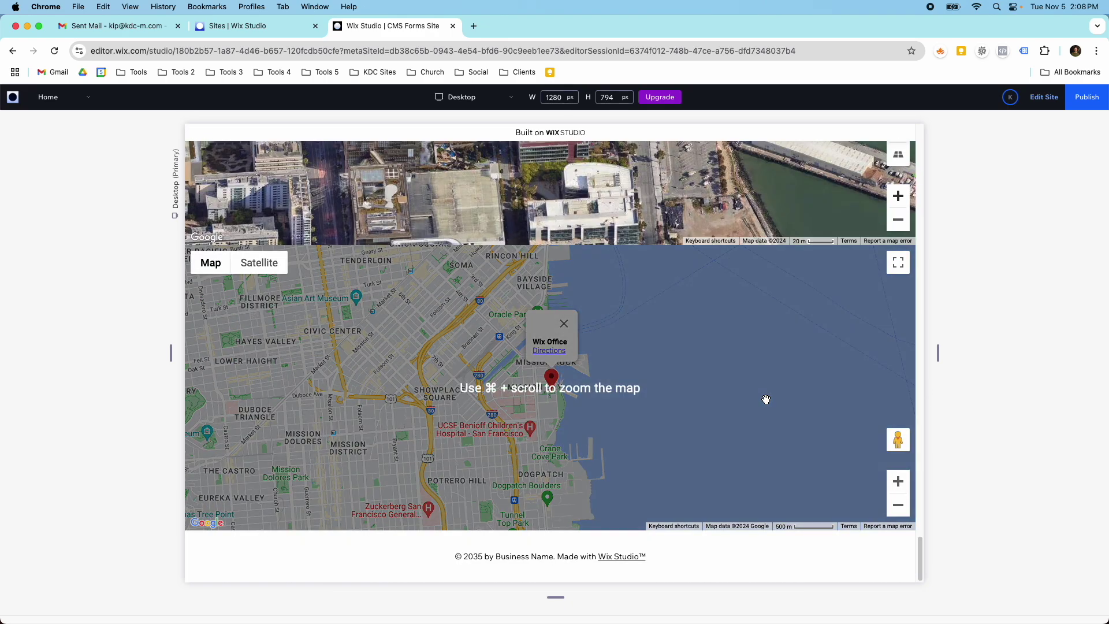
click(1041, 98)
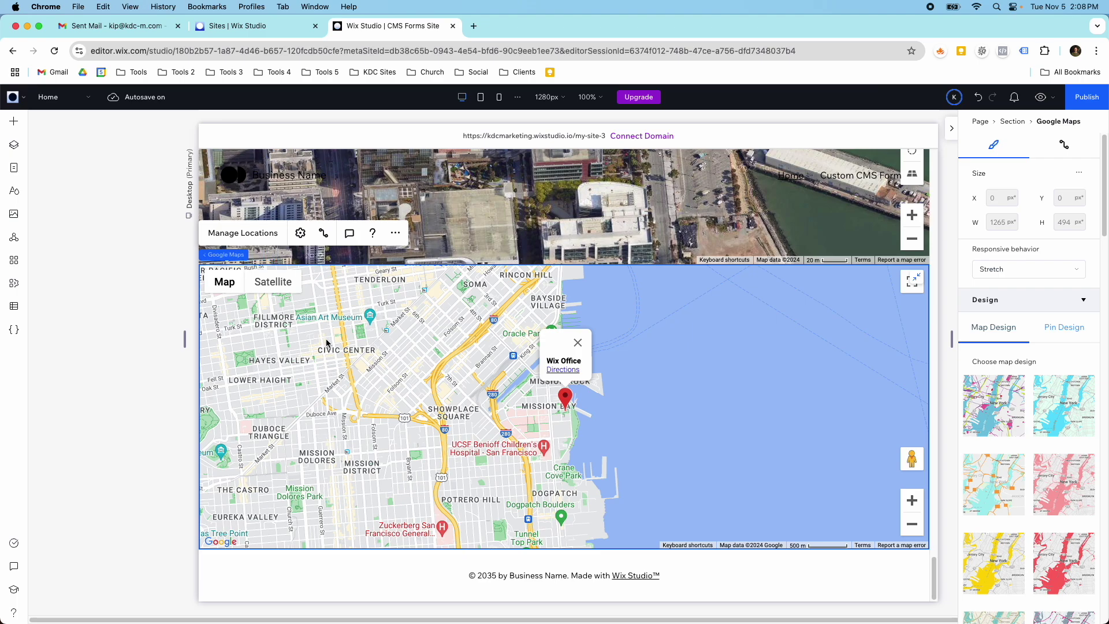
Delete the Wix Office street map and its empty section, then show the Layers panel
key(Delete)
click(342, 353)
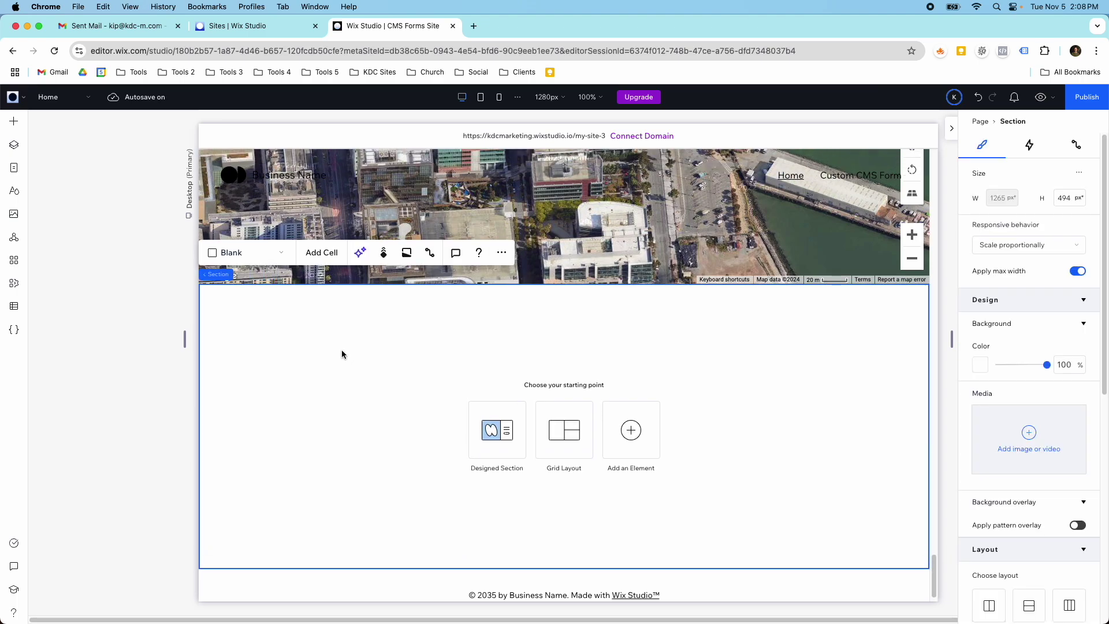
key(super+z)
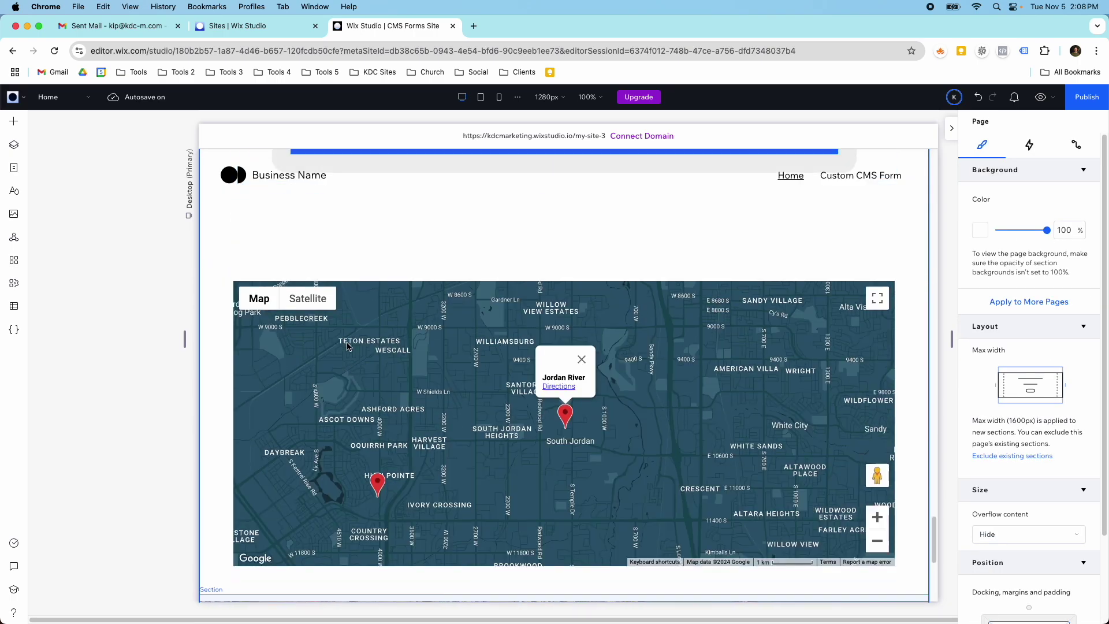
click(230, 280)
click(14, 145)
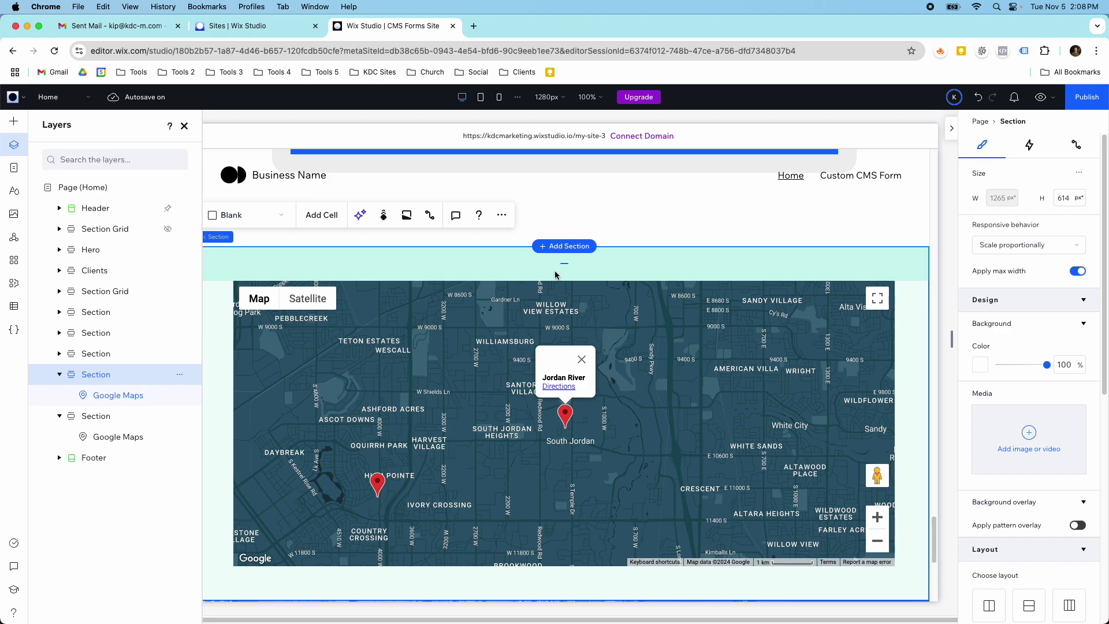
Give the satellite map's section 40 px padding
scroll(361, 427, down, 4)
click(370, 462)
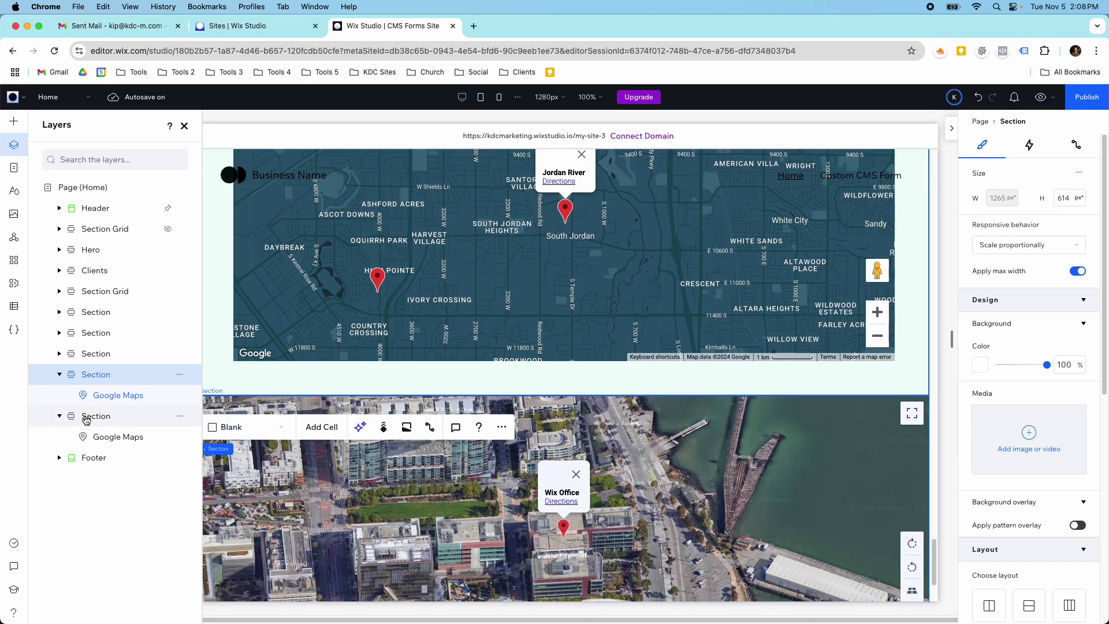
scroll(520, 462, down, 3)
scroll(999, 475, down, 7)
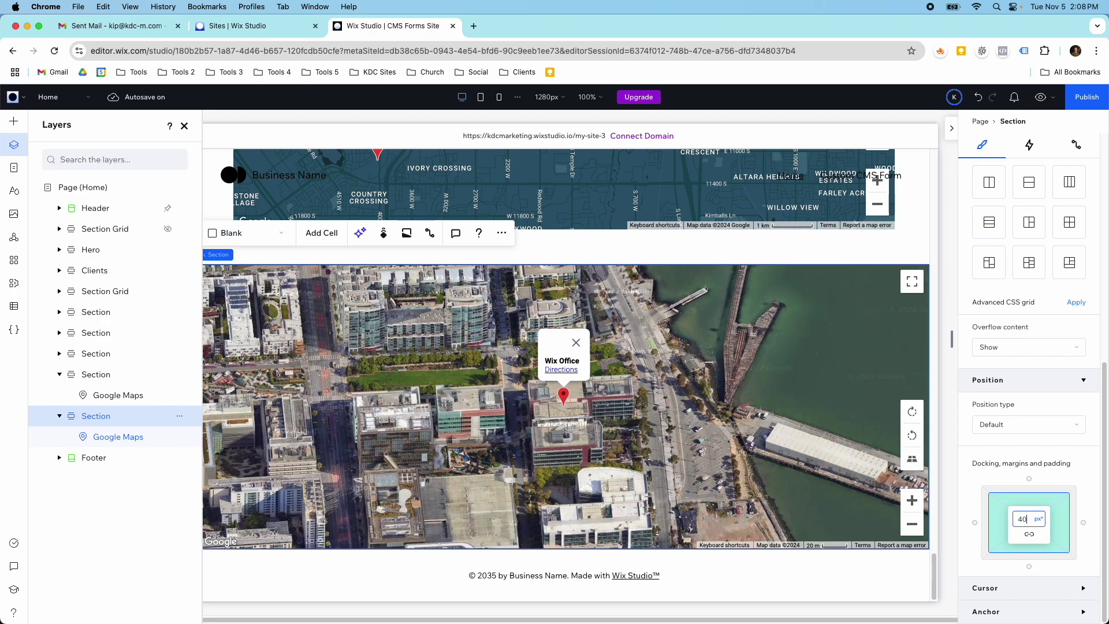
key(Return)
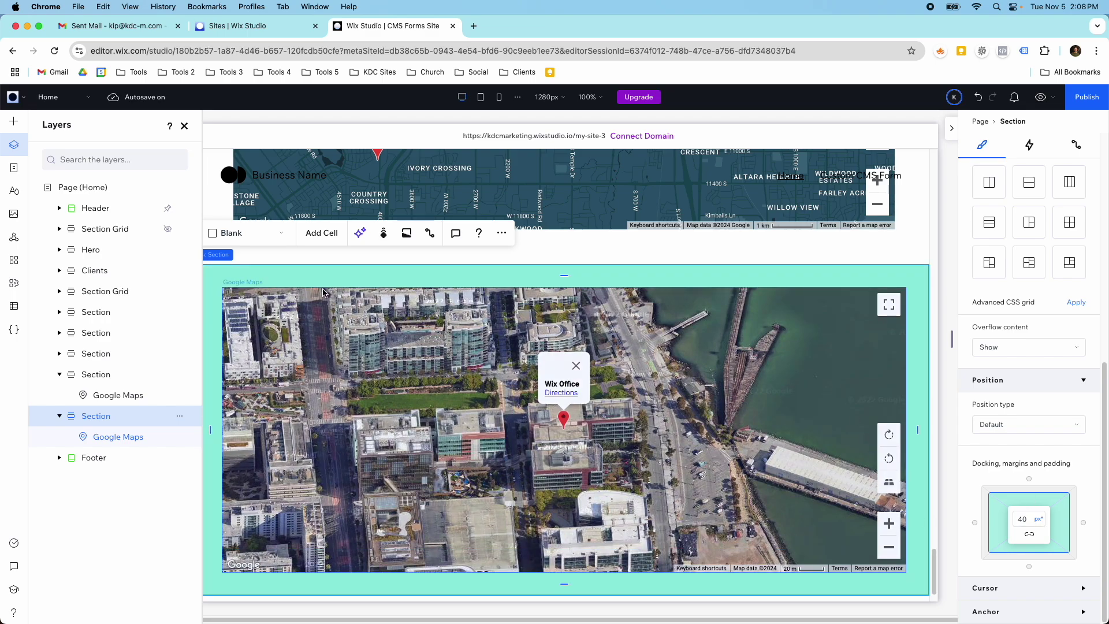
Undock the Wix Office map and stretch it to fill the padded section
click(873, 322)
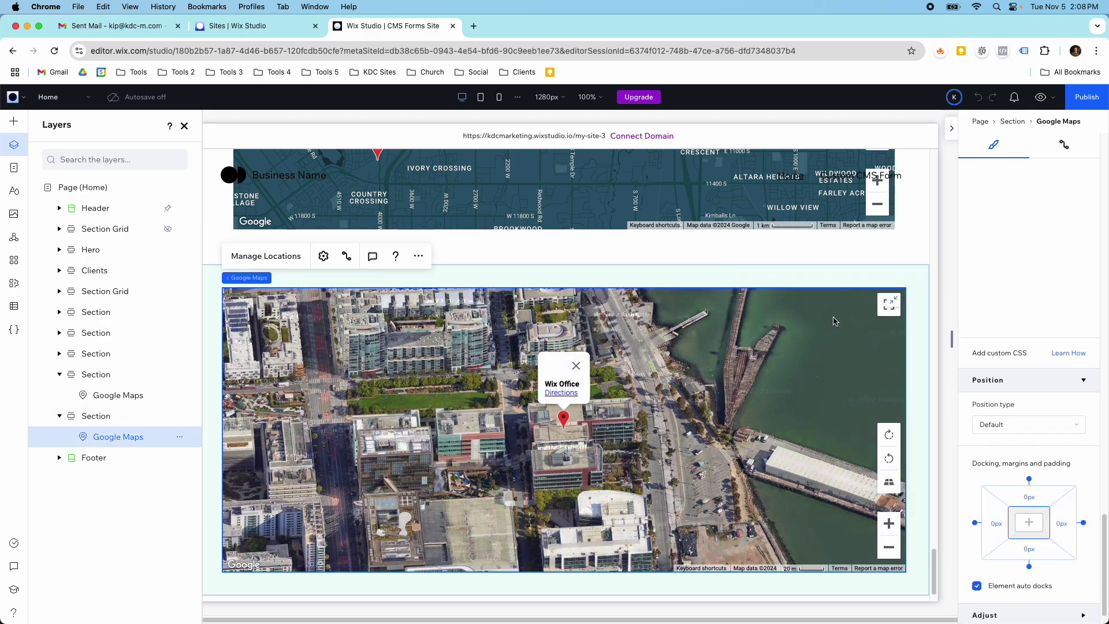
click(897, 307)
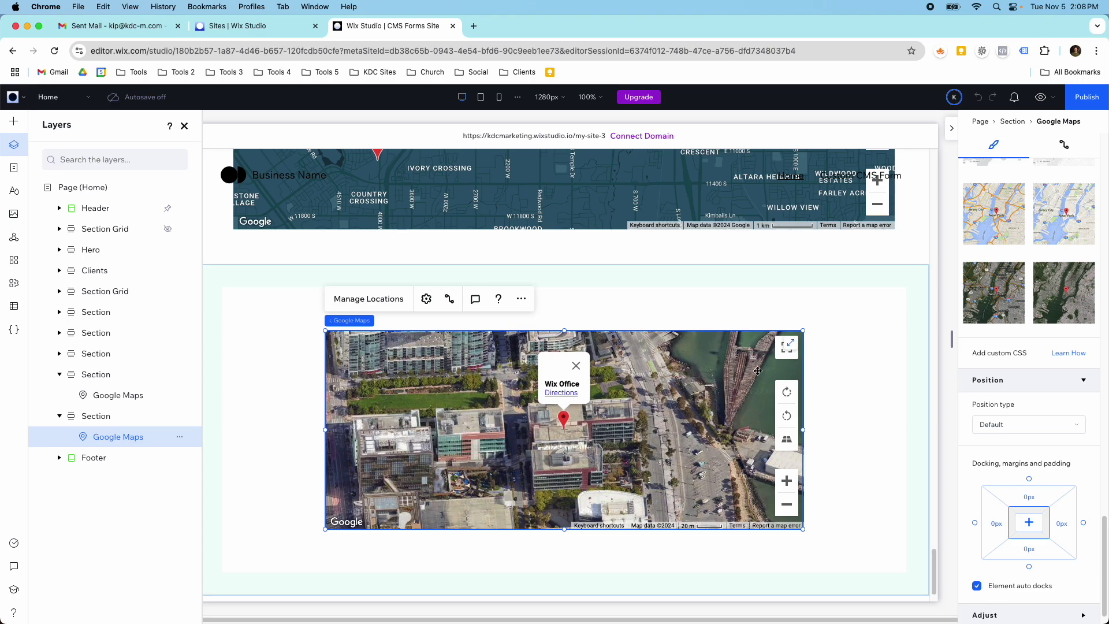
click(791, 346)
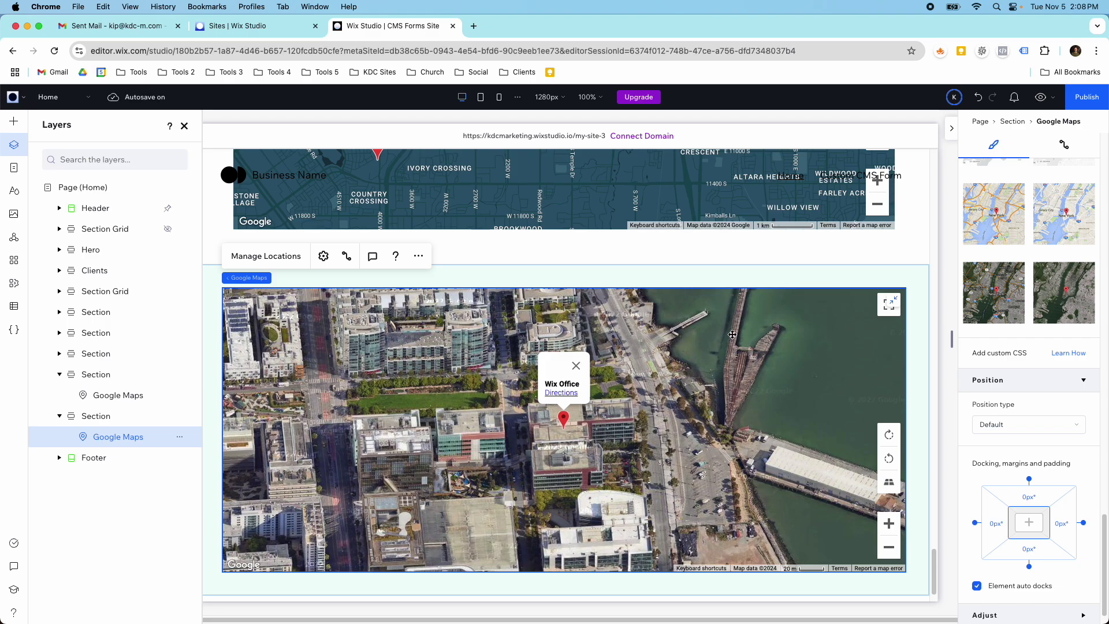
Show the Add Elements panel with the Contact & Forms Google Maps designs
click(14, 121)
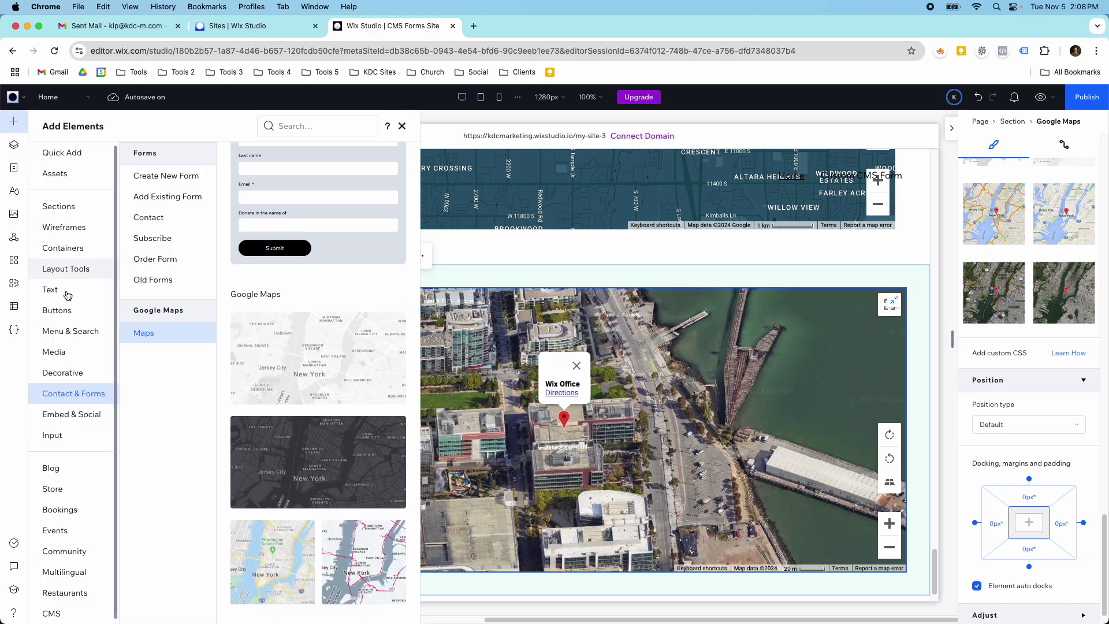